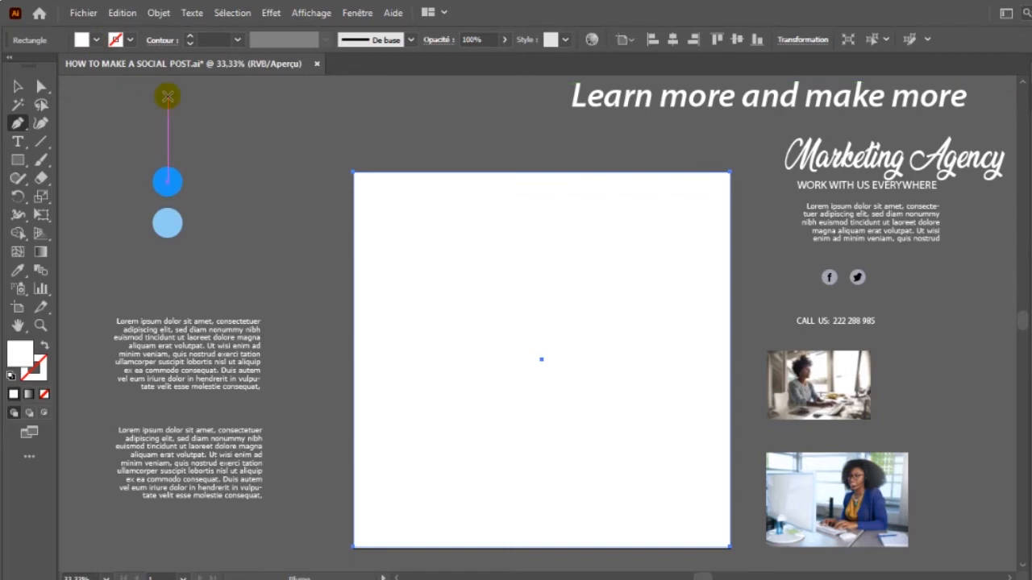
click(168, 180)
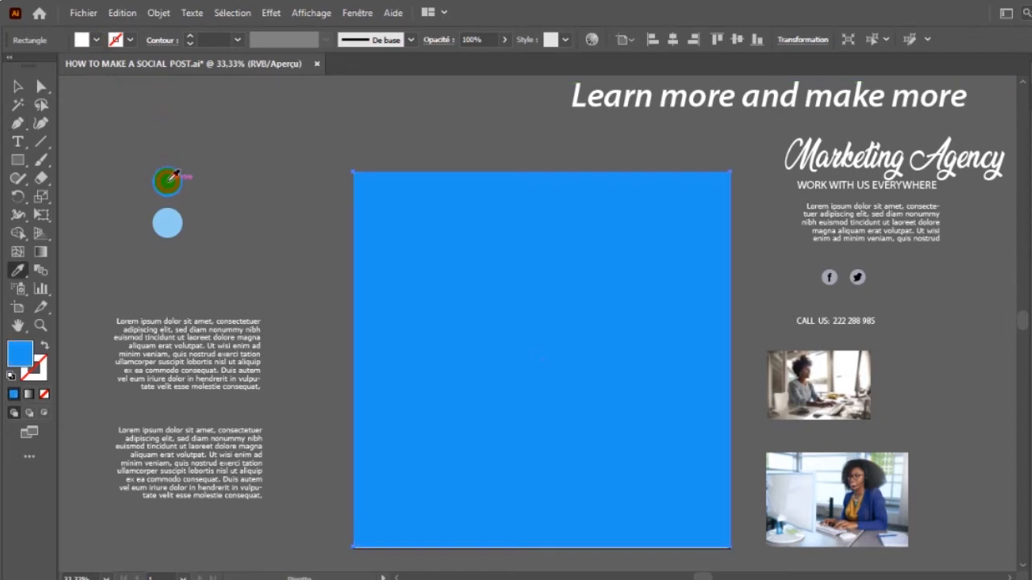
click(244, 169)
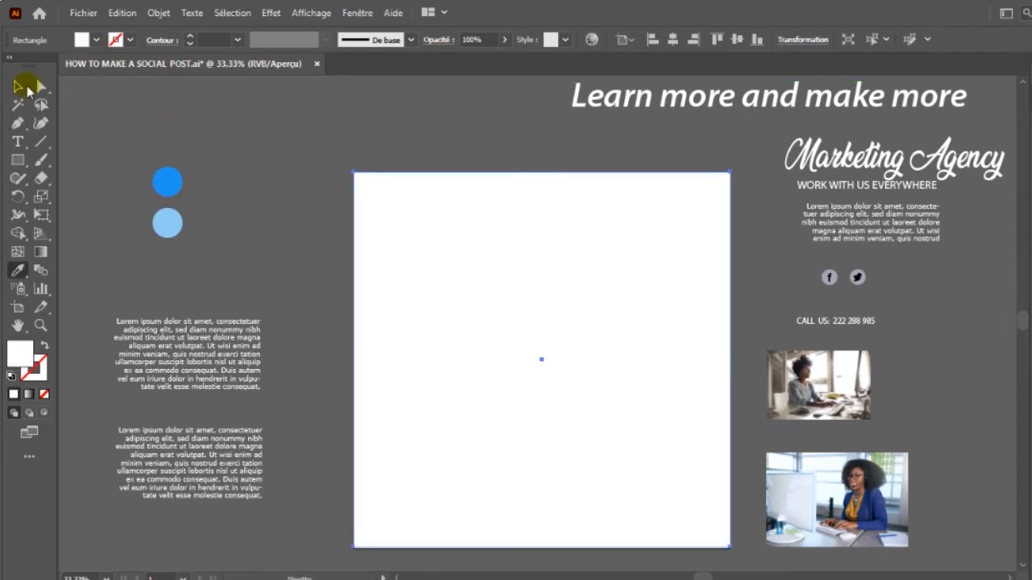
click(18, 86)
click(253, 124)
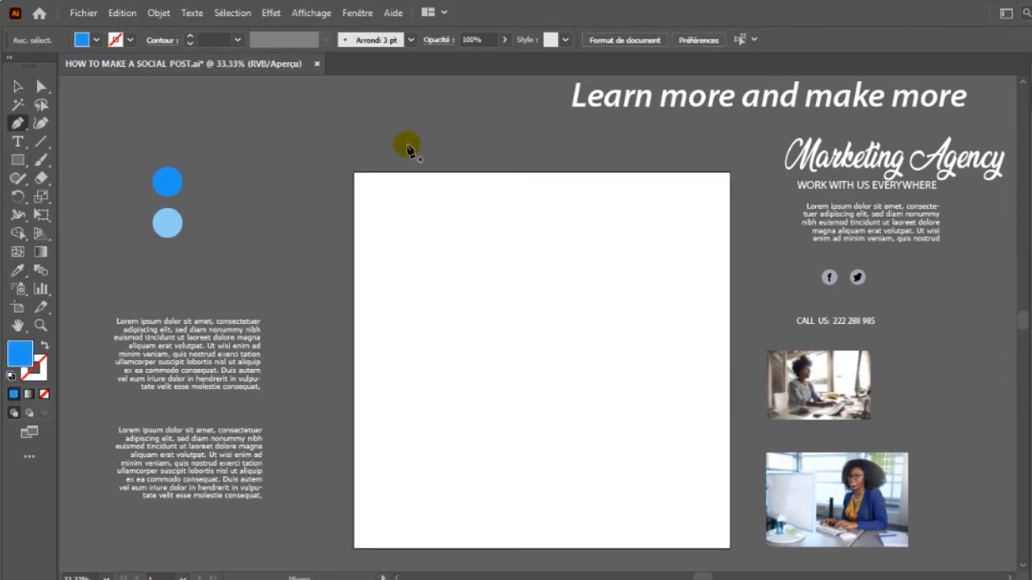
Draw a closed blue Pen shape with a deep curve sagging across the white square and its other sides outside the artboard
click(334, 131)
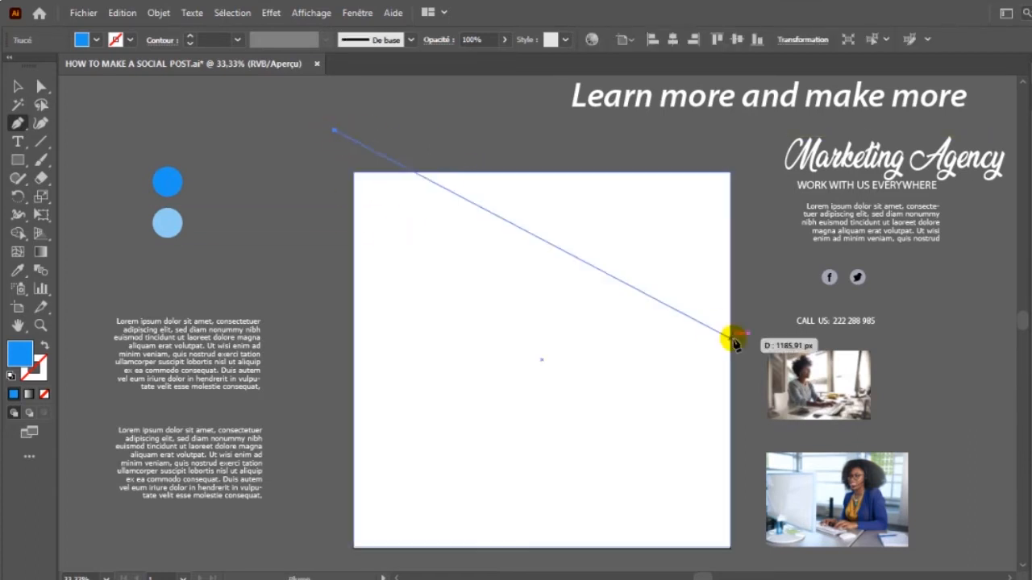
drag(752, 344, 792, 97)
click(486, 348)
click(478, 566)
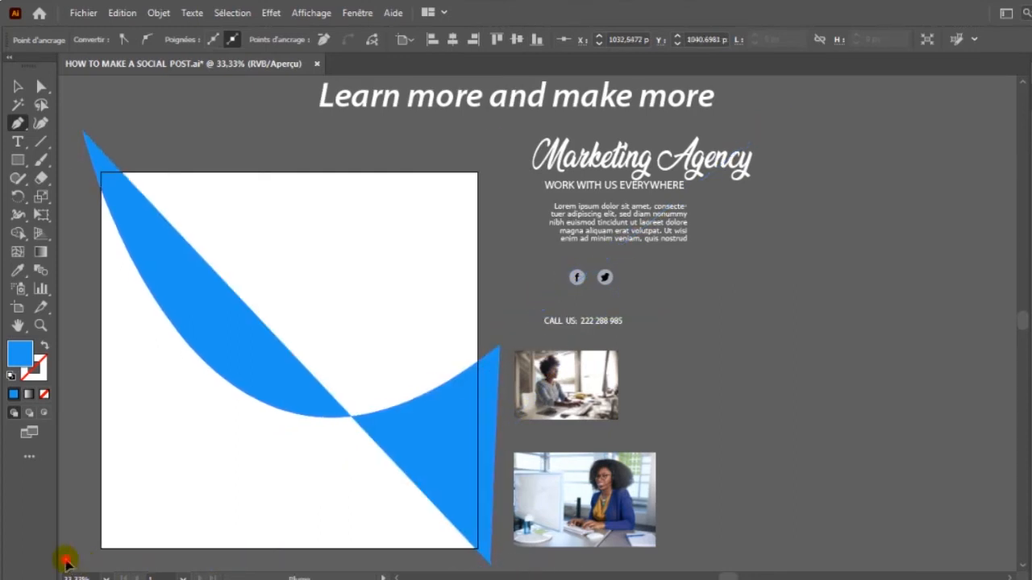
click(76, 558)
click(83, 137)
click(18, 87)
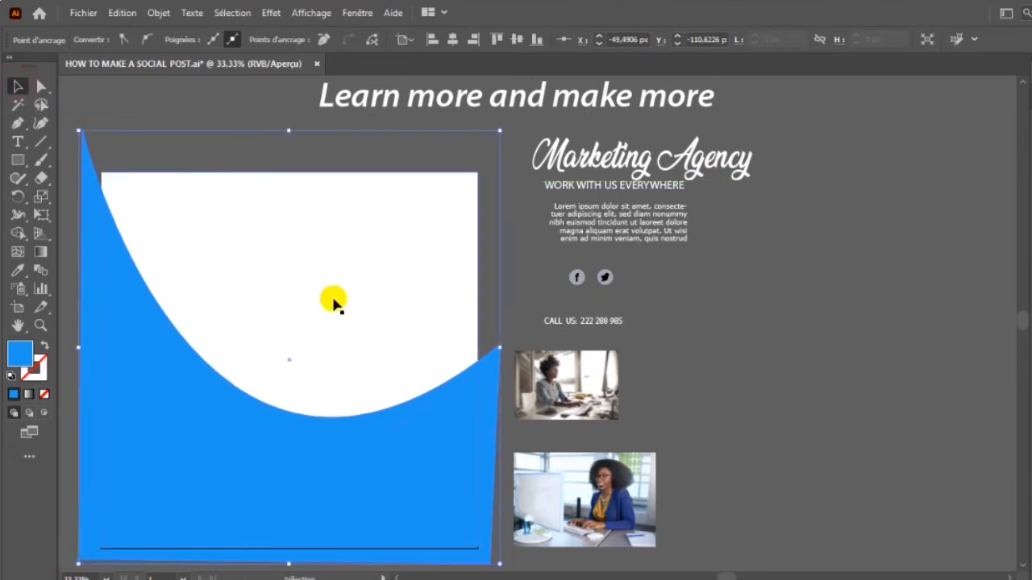
Trim away the parts of the blue curved shape that extend beyond the white square with the Shape Builder tool
drag(320, 299, 592, 288)
drag(308, 189, 540, 454)
click(20, 233)
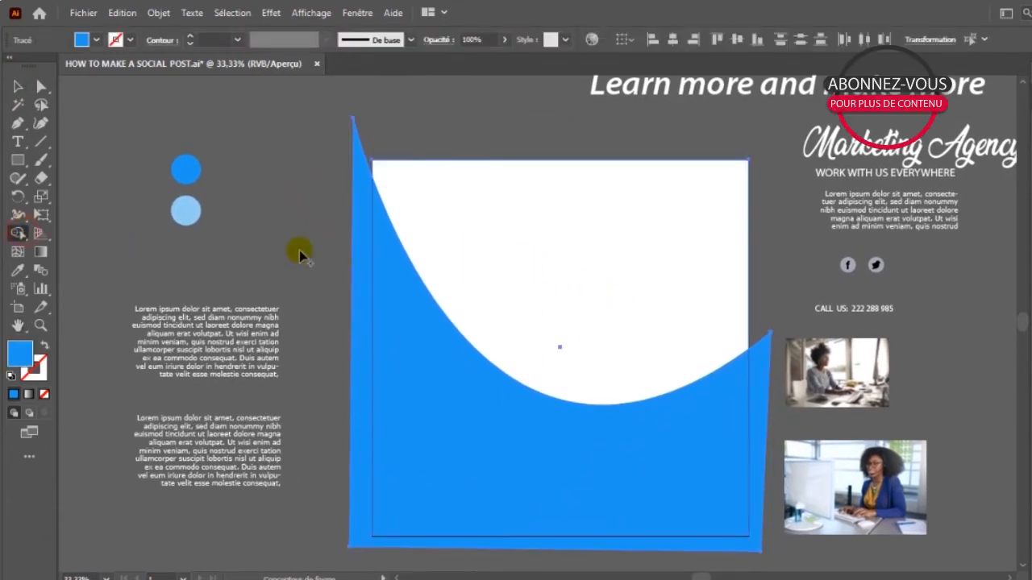
alt+click(365, 266)
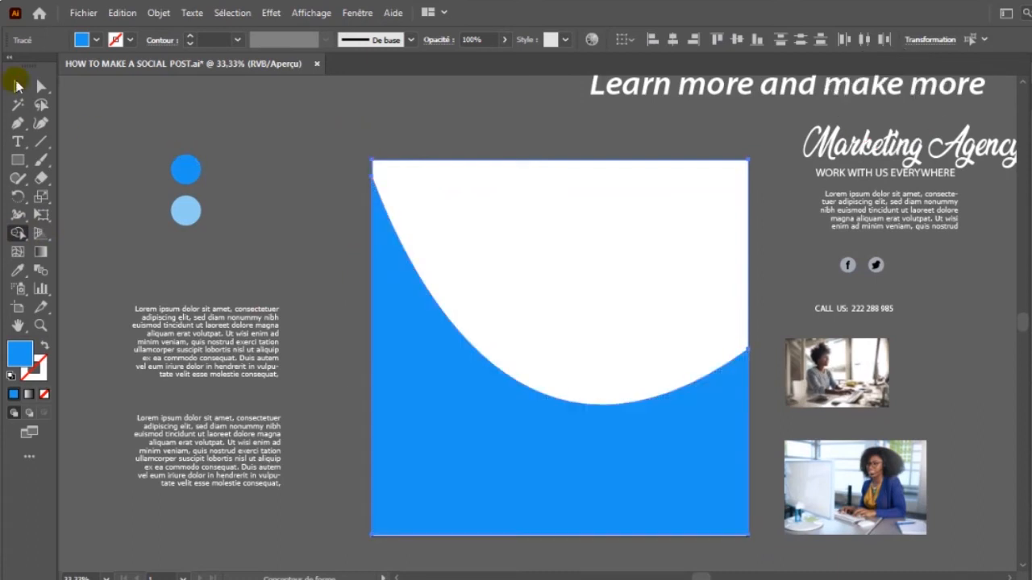
click(18, 85)
click(706, 424)
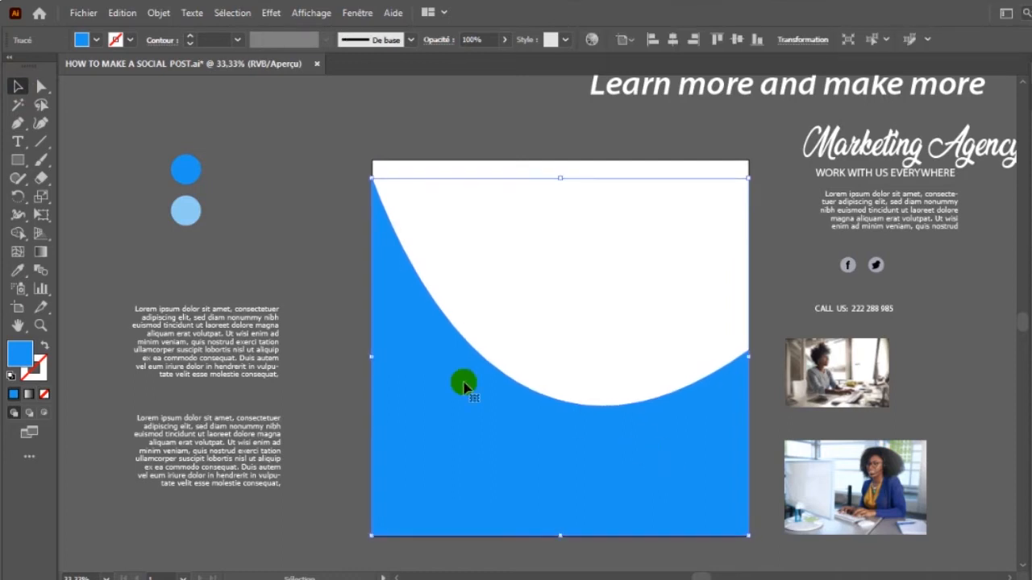
click(309, 334)
click(515, 280)
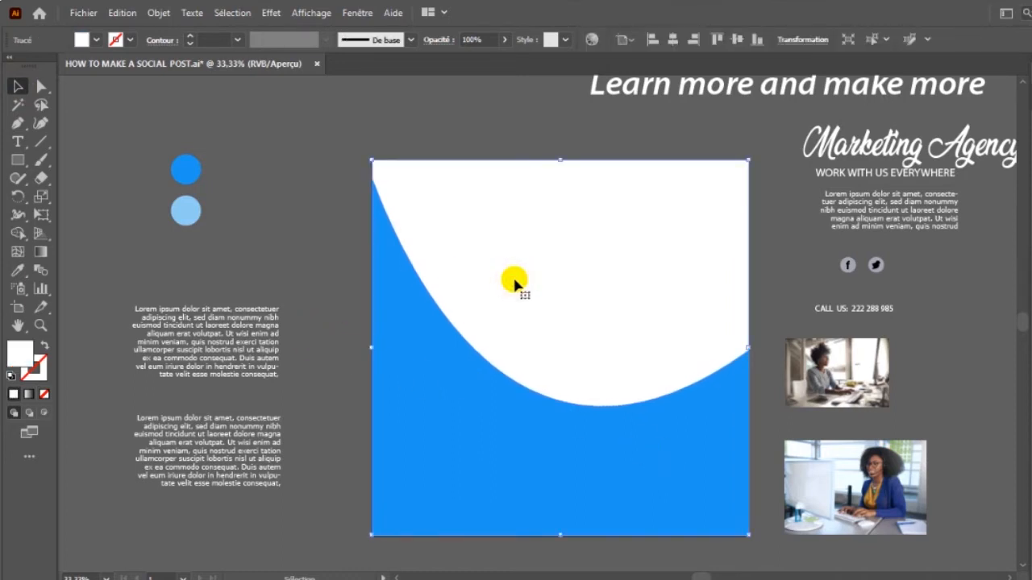
Move the photo of the woman in the blue jacket onto the white square and bring it to the front
drag(895, 482, 605, 348)
right_click(605, 348)
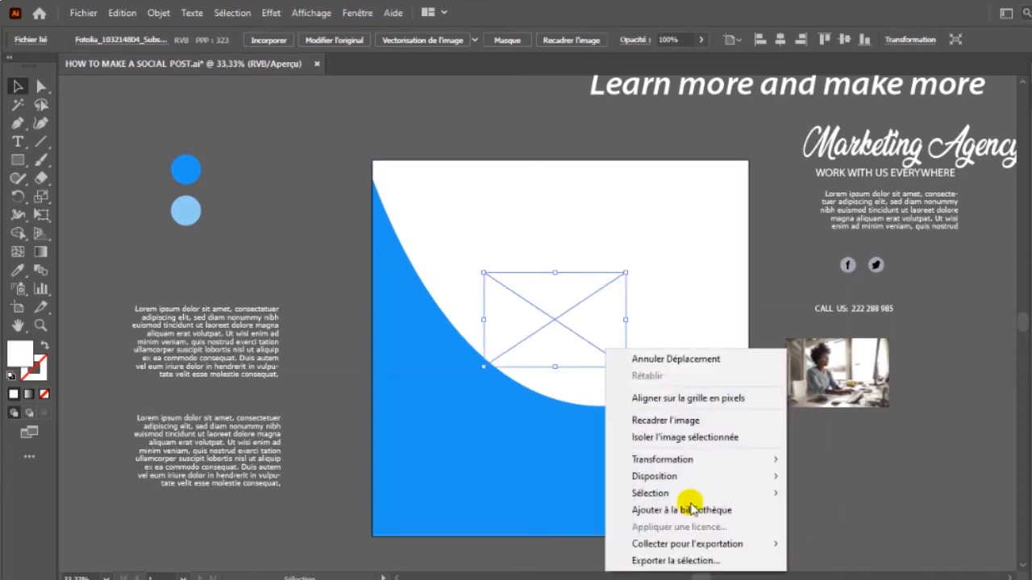
mouse_move(694, 477)
click(842, 477)
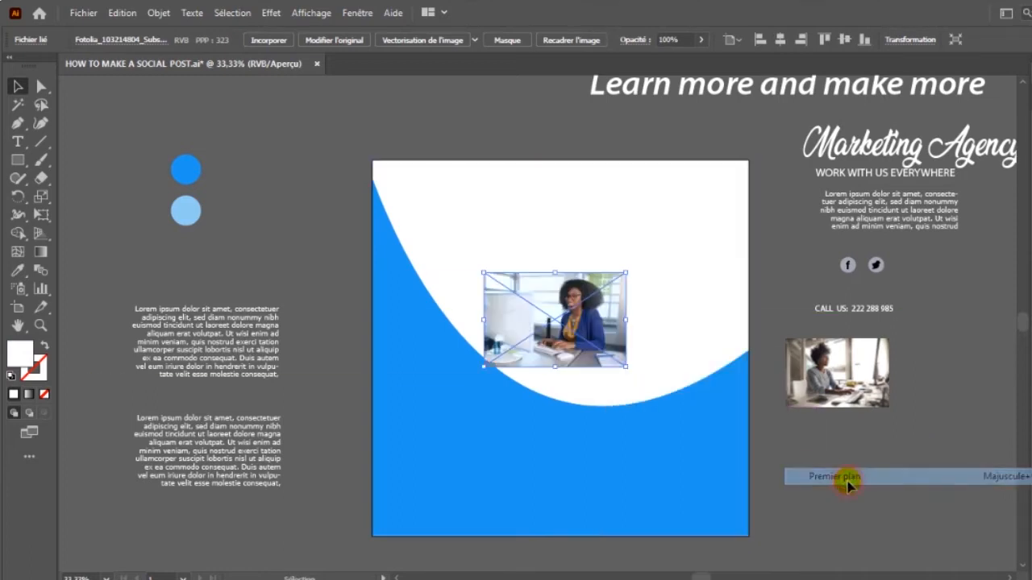
Enlarge the photo until it covers the square's full width and align it with the artboard's upper edge
drag(627, 368, 753, 497)
drag(717, 430, 719, 405)
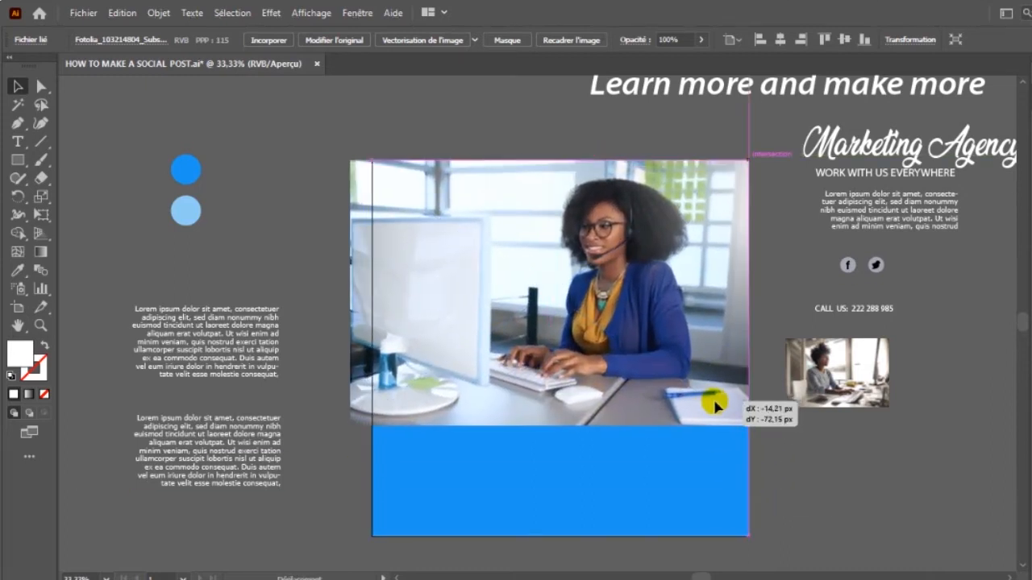
drag(715, 405, 716, 405)
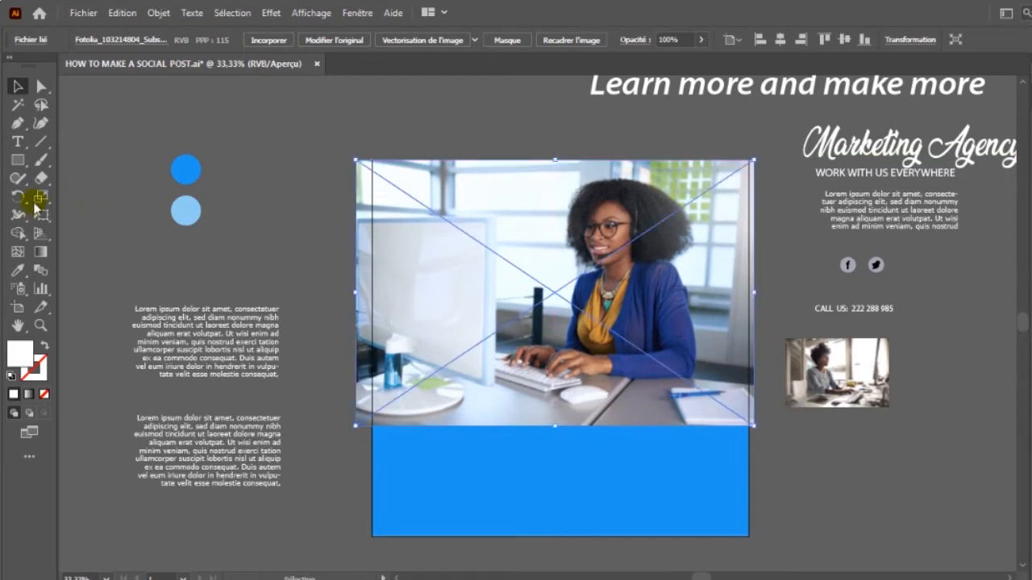
Draw a white rectangle over the photo, spanning the artboard's width from its upper edge to just above the photo's lower edge
drag(373, 159, 746, 414)
click(18, 87)
click(294, 92)
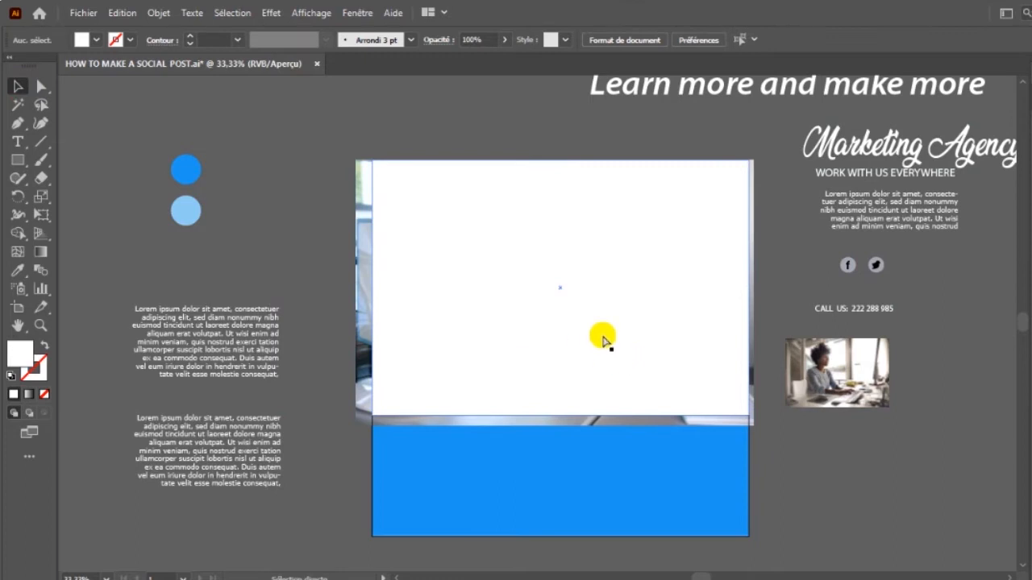
Move the white rectangle off the artboard to below the small office photo and shrink it to about 660 by 448 px
key(ctrl+minus)
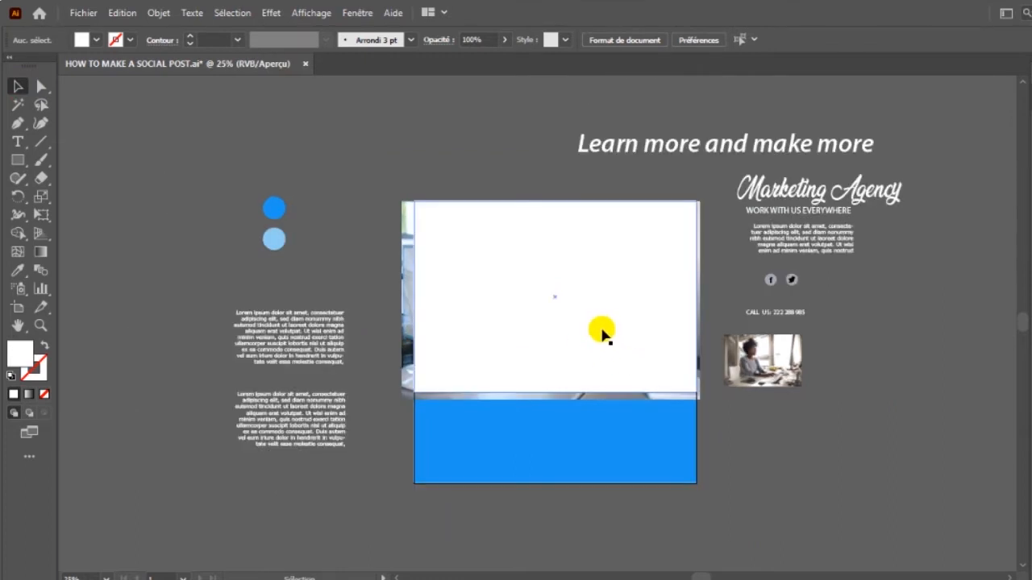
drag(382, 207, 436, 232)
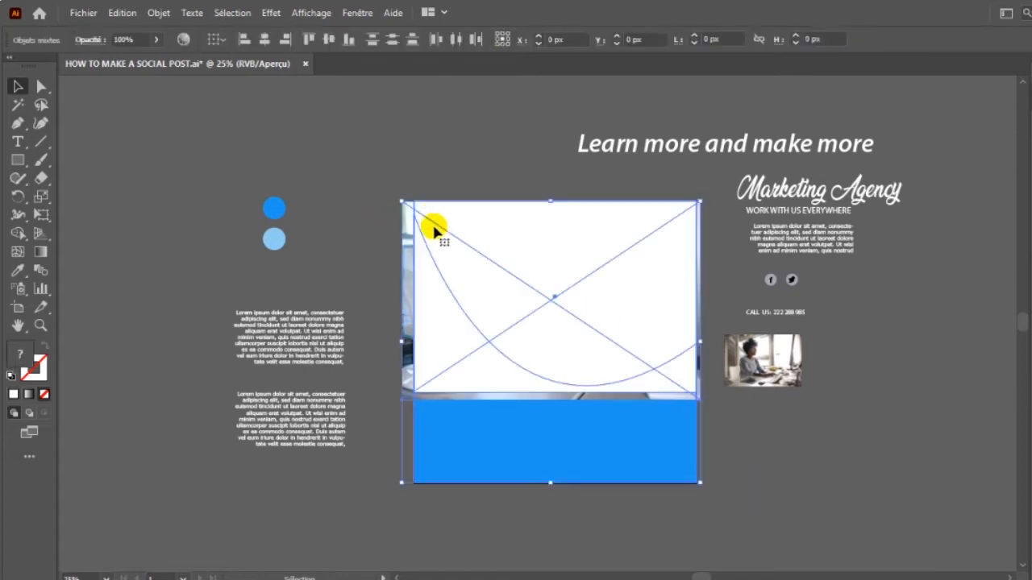
click(764, 467)
drag(599, 333, 881, 475)
drag(990, 356, 946, 388)
Shrink the large photo to about 688 by 459 px and position it behind the white rectangle beside the artboard
click(555, 269)
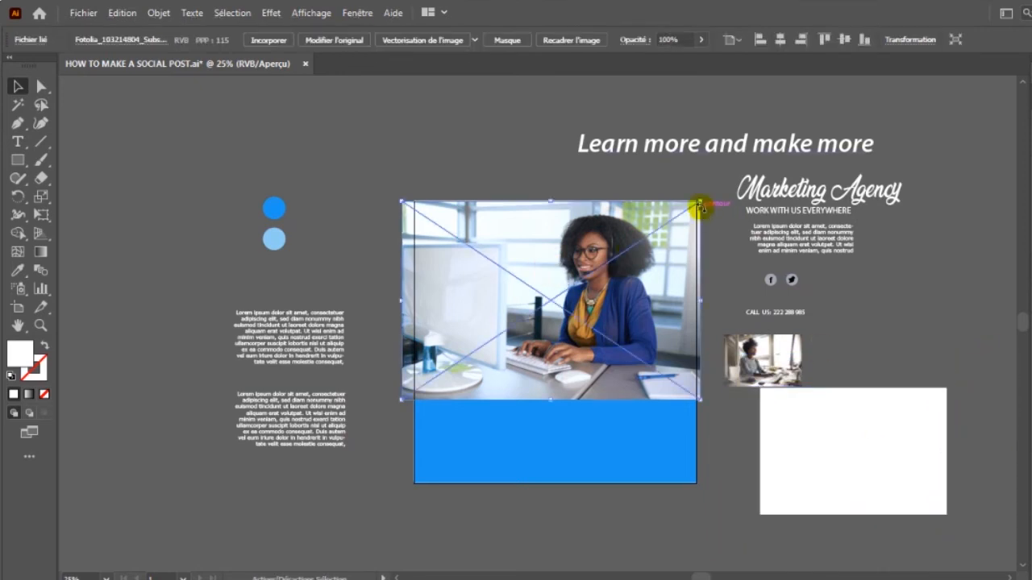
drag(699, 203, 664, 226)
drag(585, 291, 879, 429)
mouse_move(959, 381)
mouse_down()
mouse_move(947, 375)
mouse_move(941, 388)
mouse_up()
drag(751, 405, 765, 405)
Create a clipping mask from the white rectangle and the photo behind it
shift+click(879, 467)
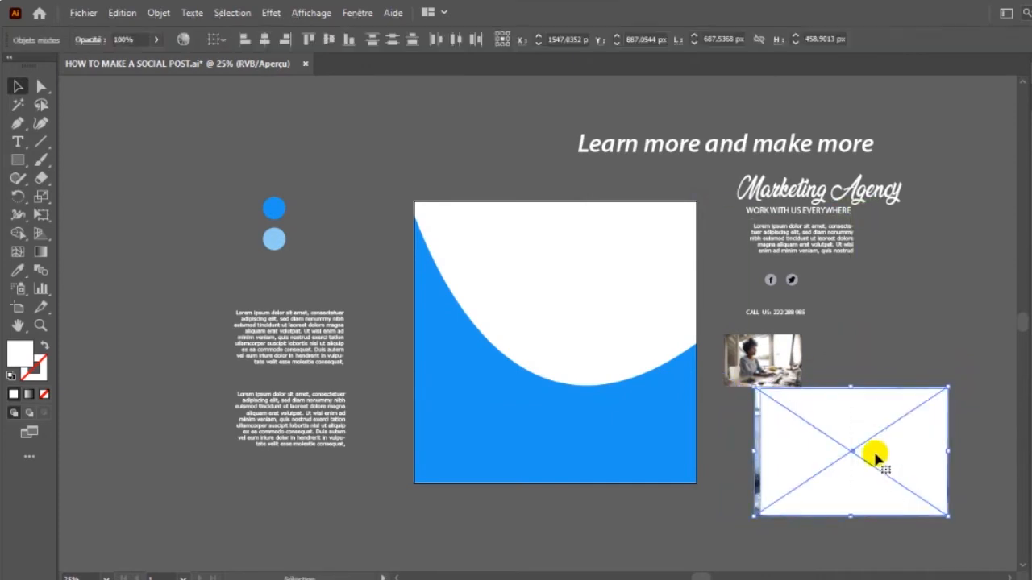
right_click(873, 449)
click(951, 355)
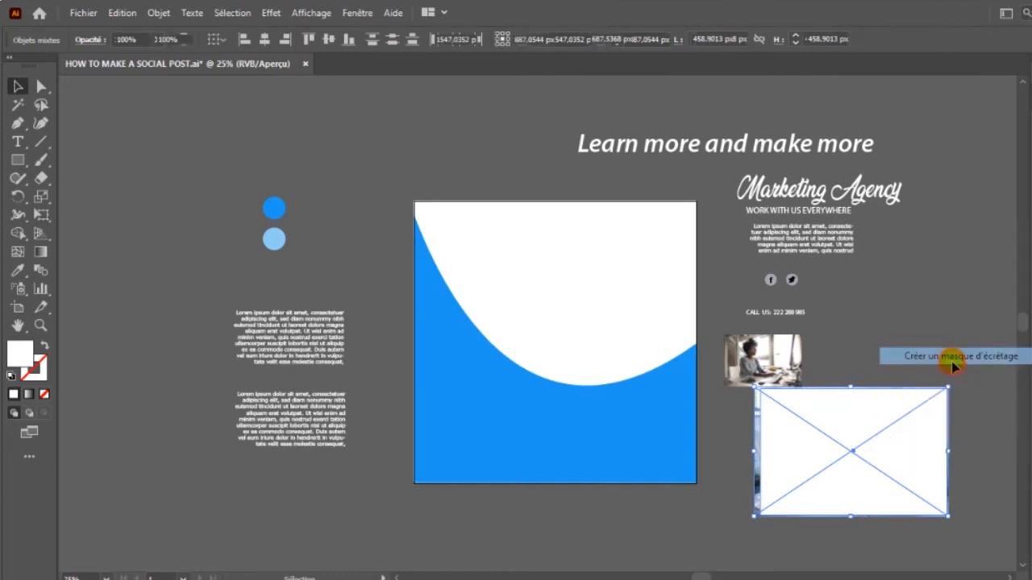
Place the clipped photo on the artboard, enlarge it to about 997 by 676 px, and align it with the upper edge
drag(885, 429, 578, 301)
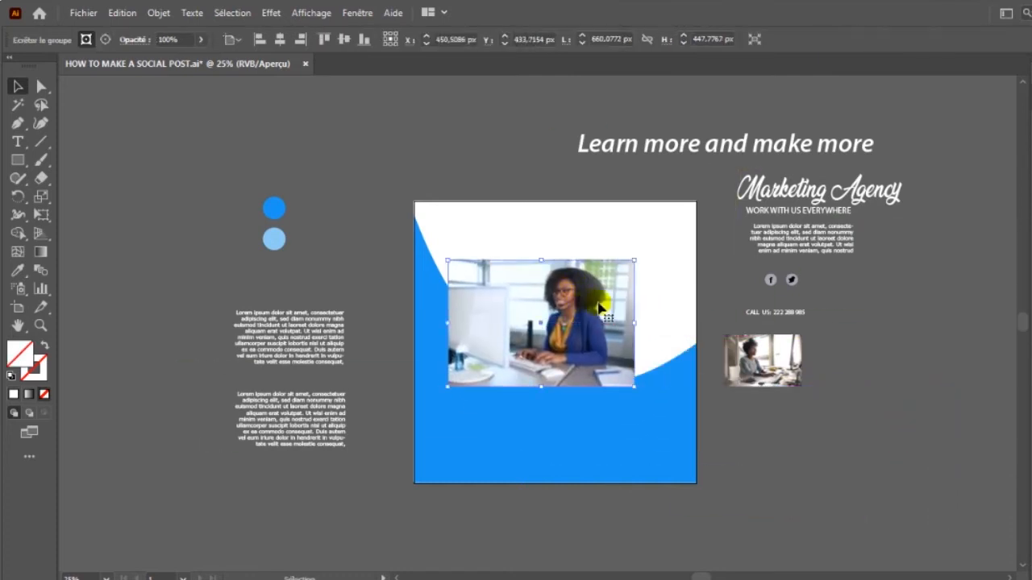
click(630, 261)
click(632, 262)
mouse_move(634, 260)
mouse_down()
mouse_move(686, 226)
mouse_move(646, 281)
mouse_move(643, 273)
mouse_up()
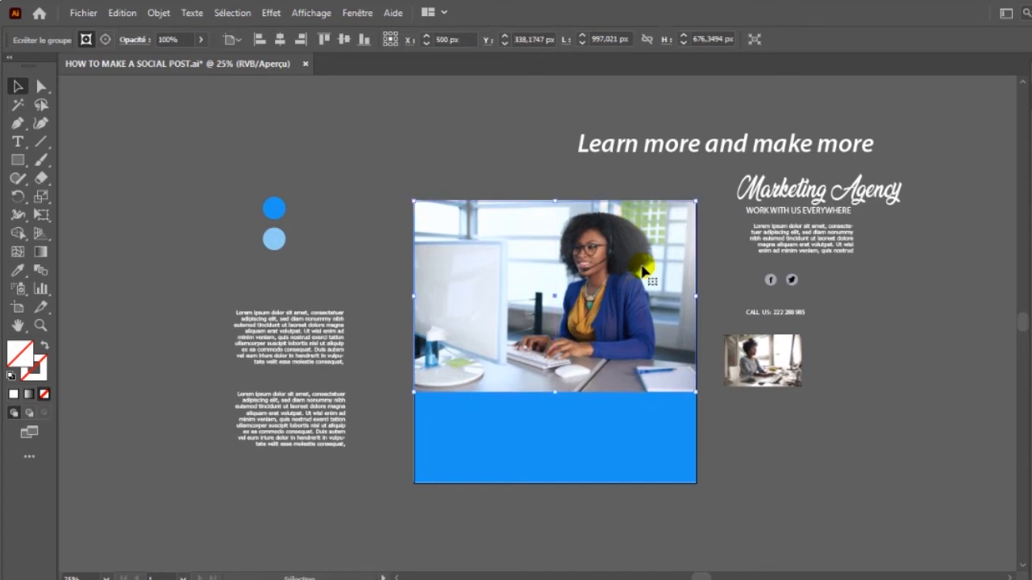
key(Down)
key(Down)
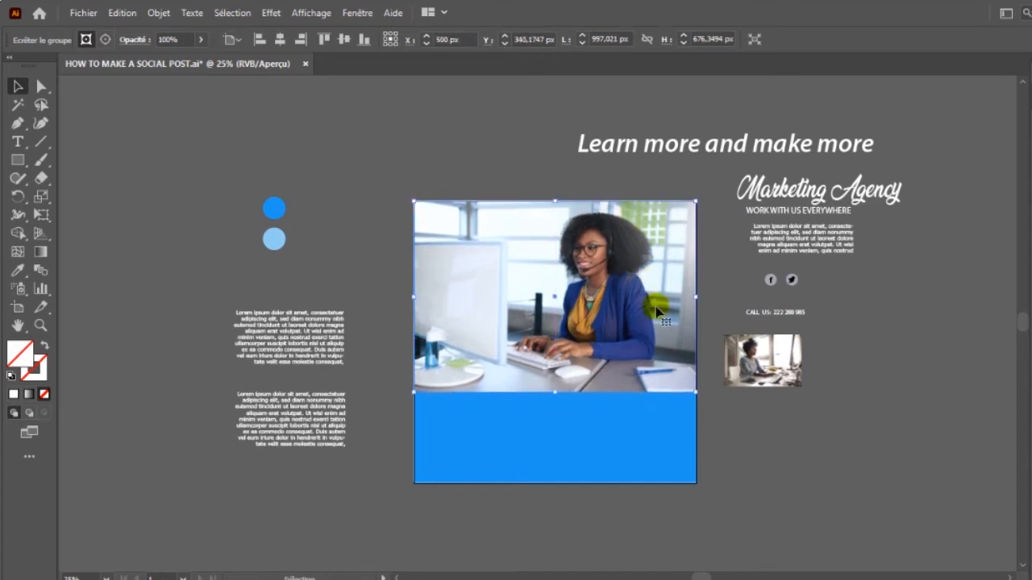
Send the blue curved shape to the back of the stacking order
click(562, 445)
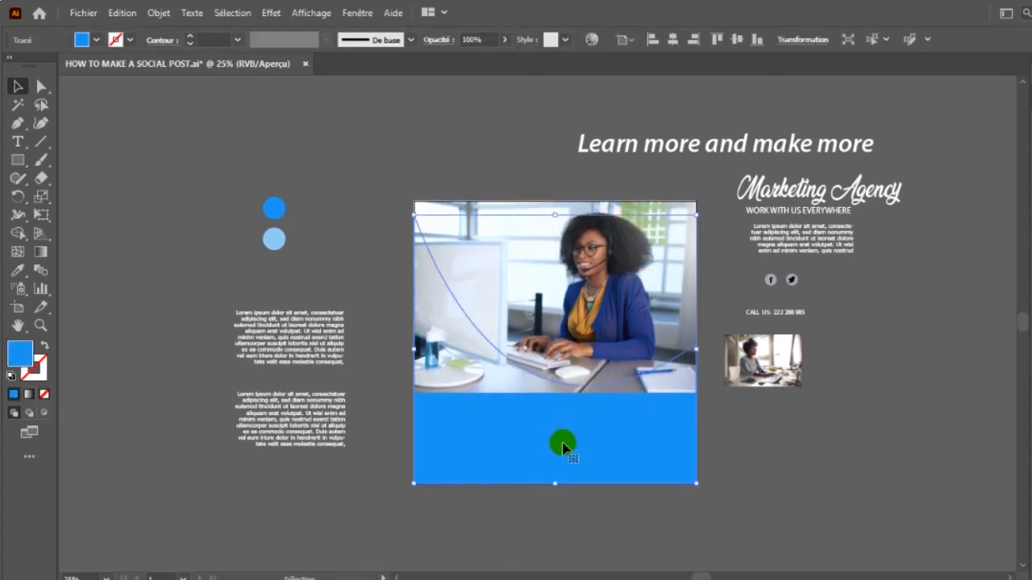
right_click(595, 351)
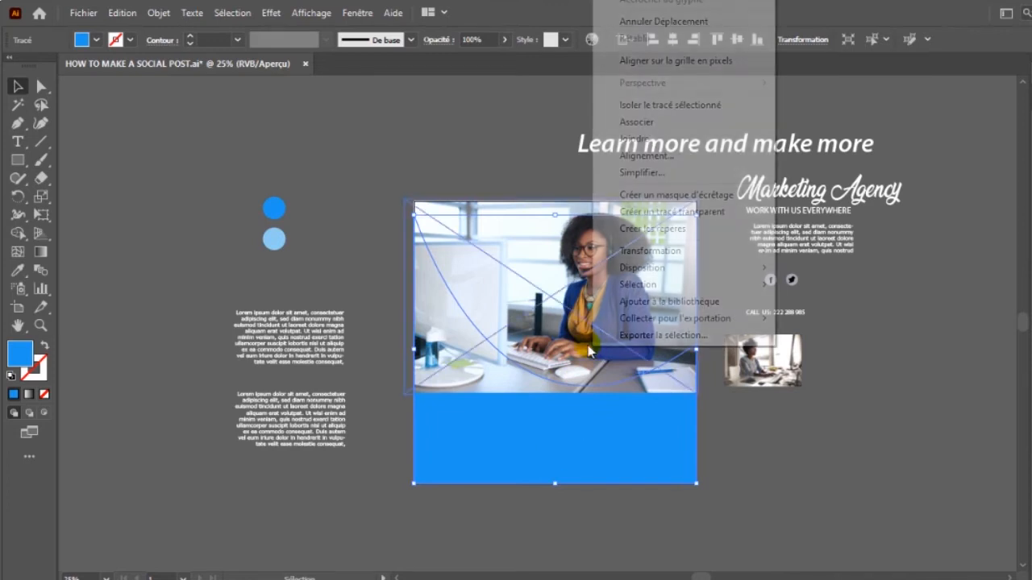
mouse_move(698, 269)
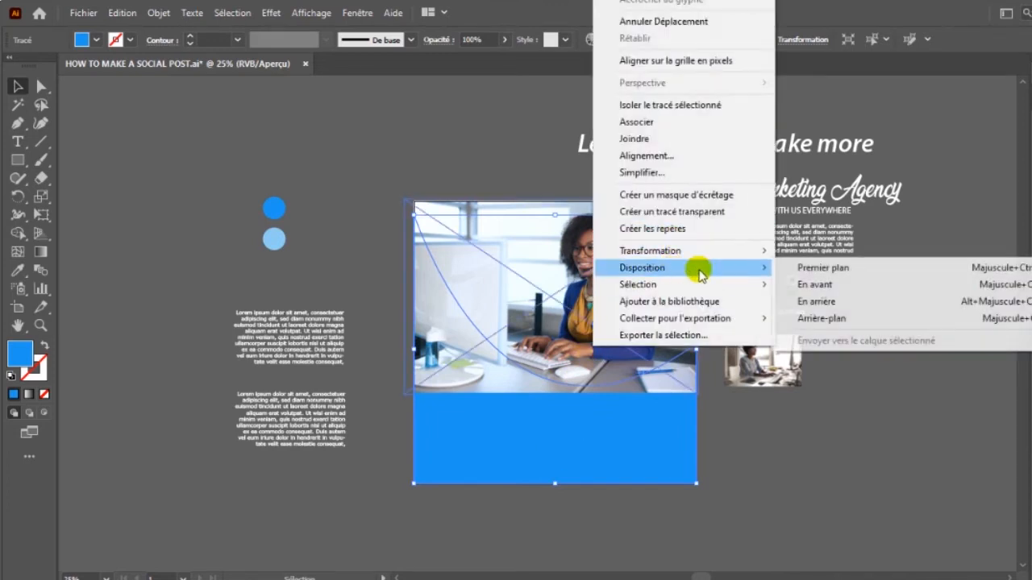
click(806, 317)
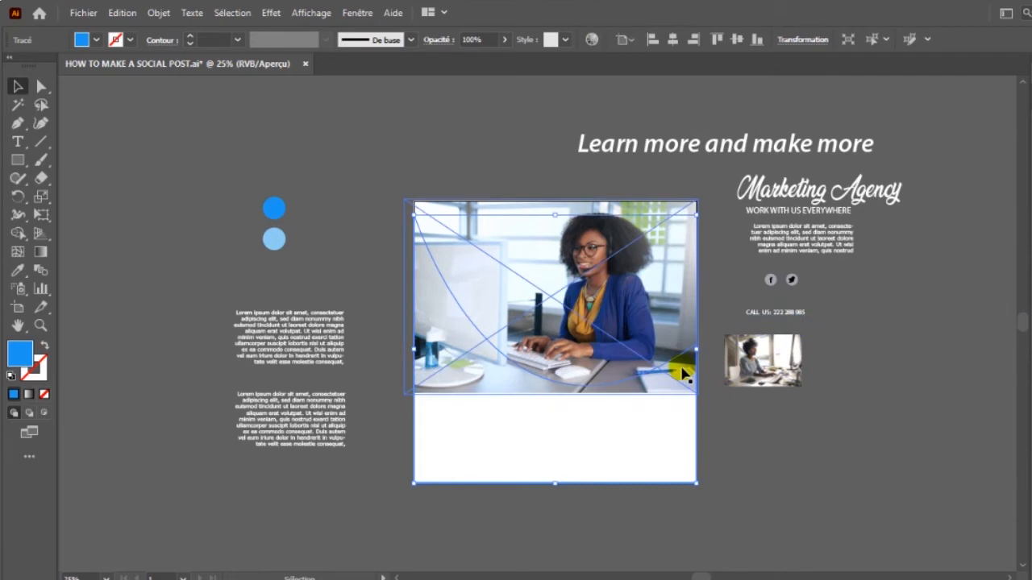
click(725, 437)
Send the white background square to the back, behind the blue curved shape
click(612, 443)
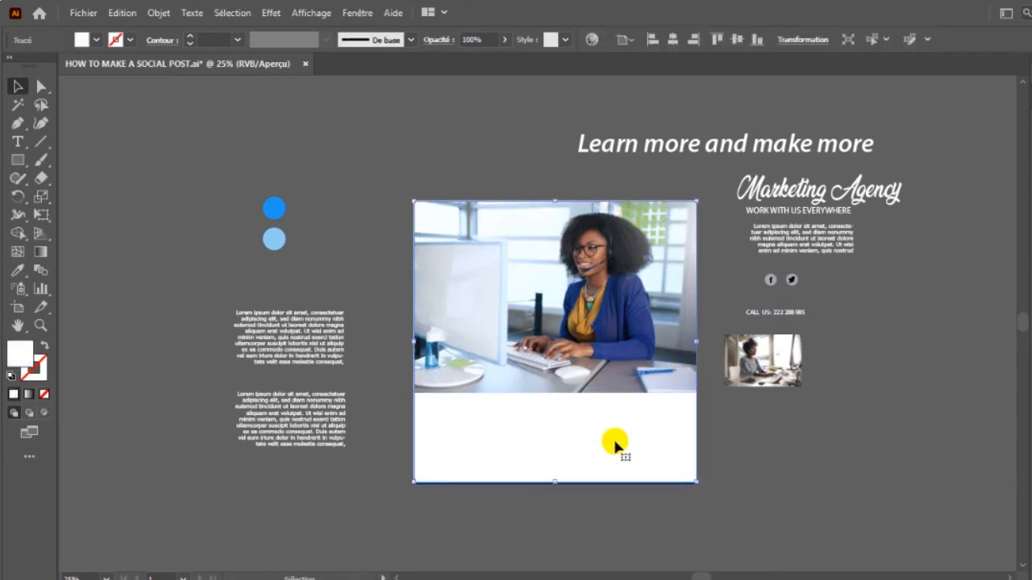
right_click(614, 442)
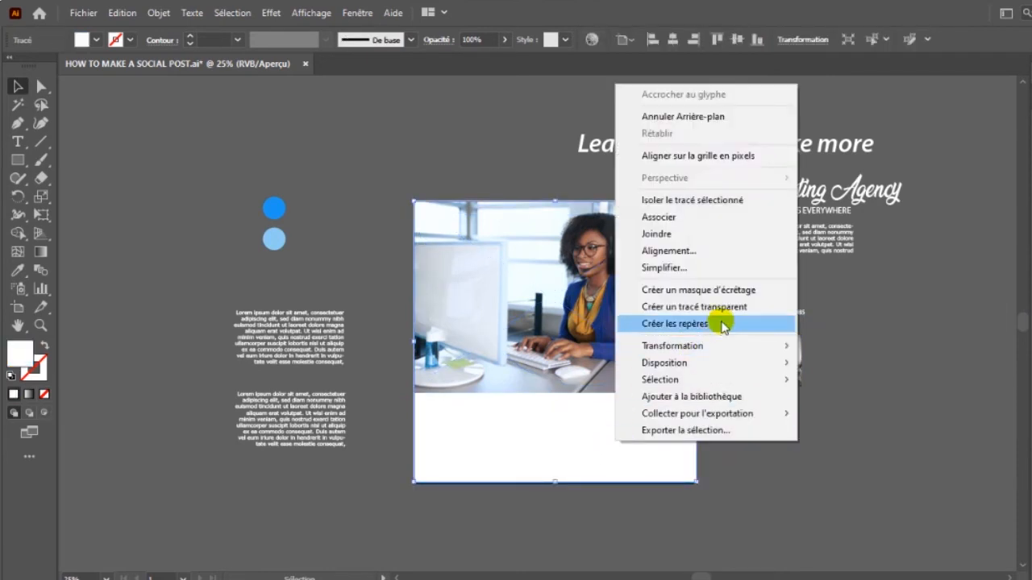
mouse_move(728, 362)
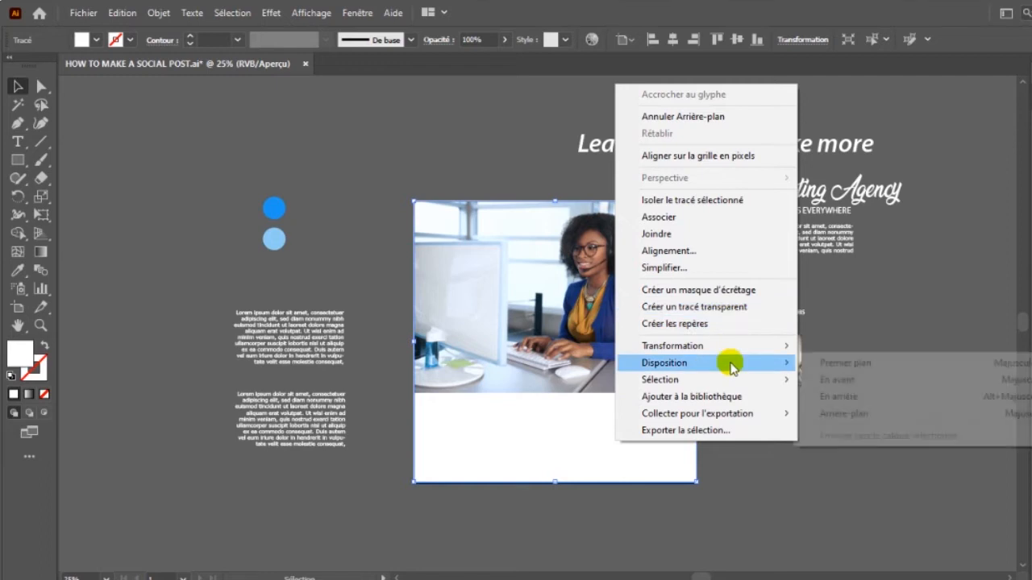
click(862, 417)
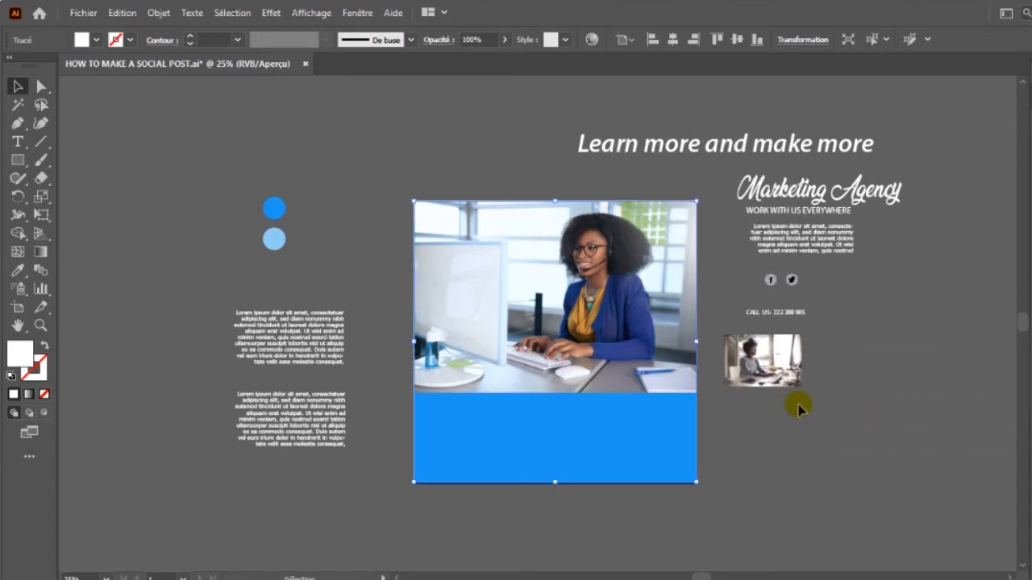
Send the clipped photo of the woman to the back of the stacking order
click(608, 417)
click(499, 383)
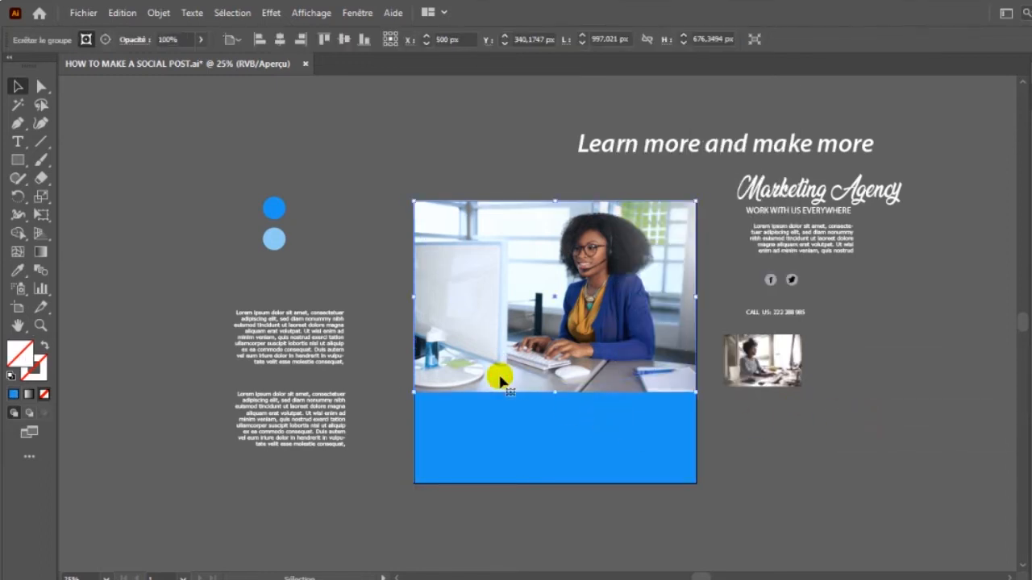
right_click(551, 327)
mouse_move(665, 255)
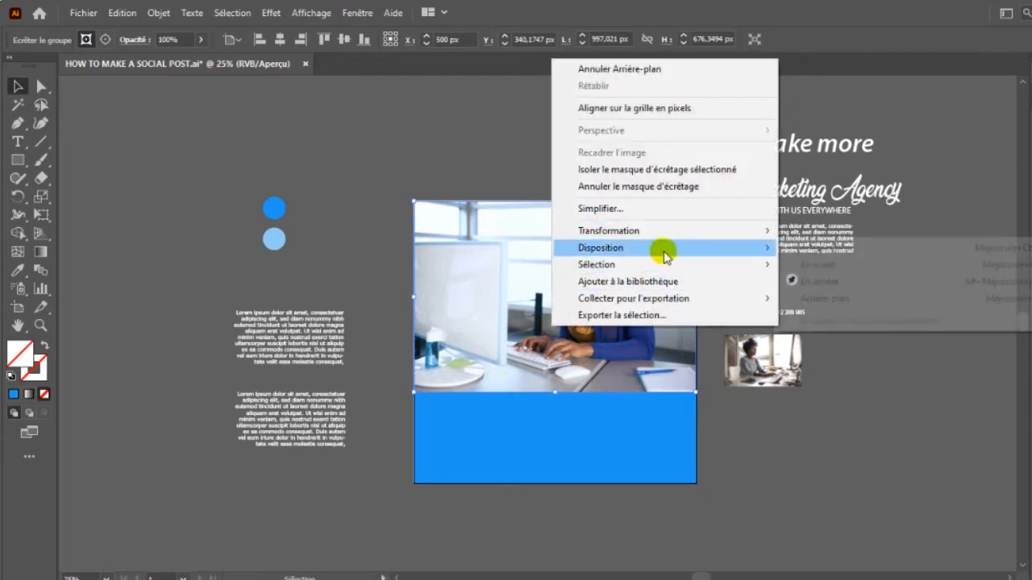
click(798, 297)
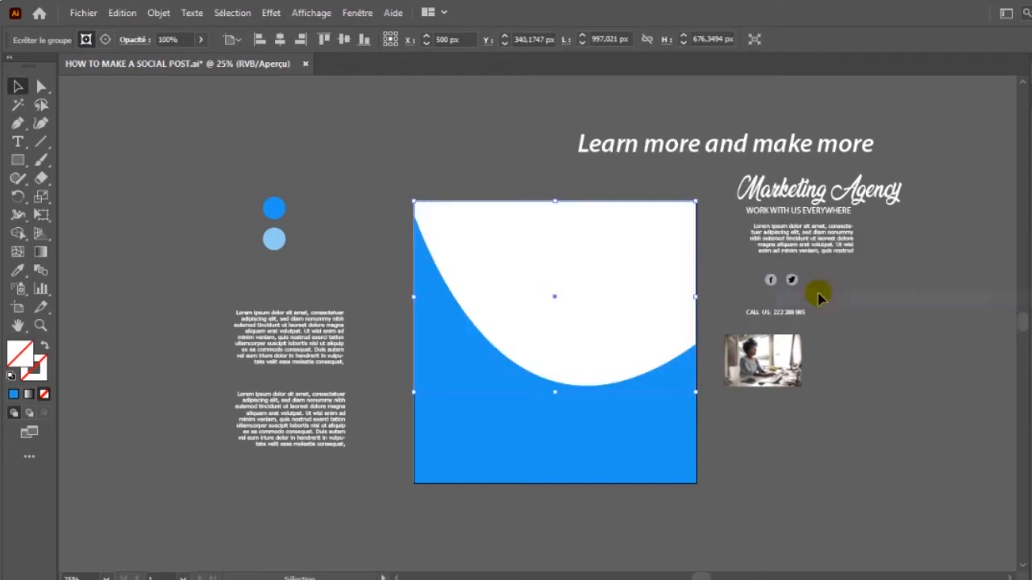
Shrink the white background rectangle from its upper edge to a thin strip at the artboard's lower edge, uncovering the whole photo
click(603, 286)
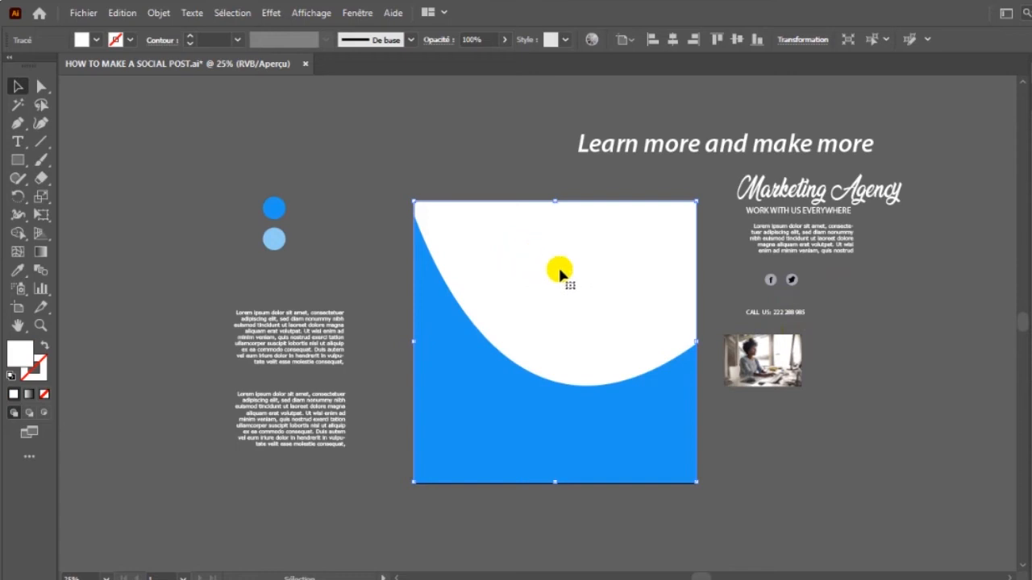
drag(554, 201, 553, 378)
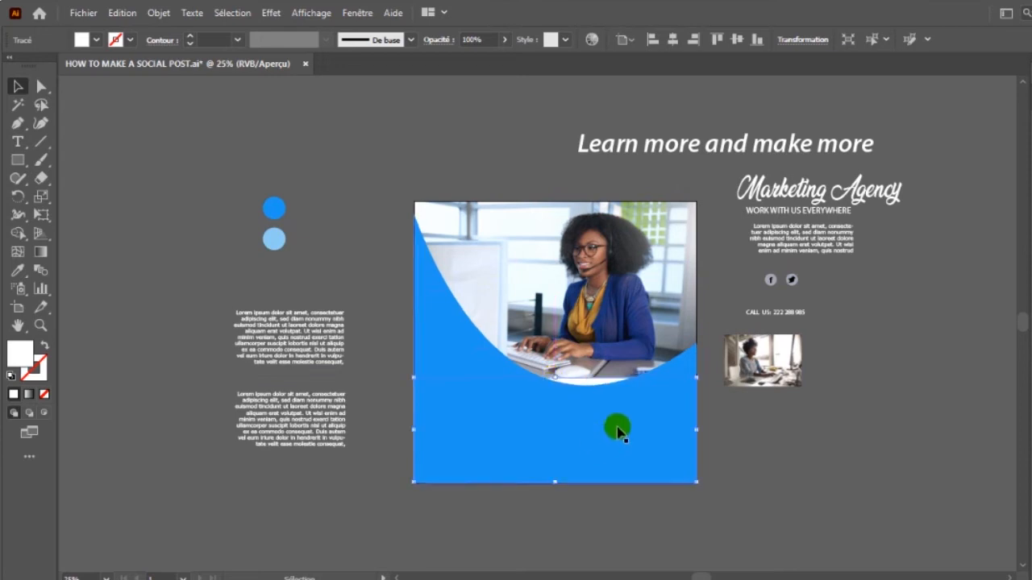
click(734, 458)
click(595, 386)
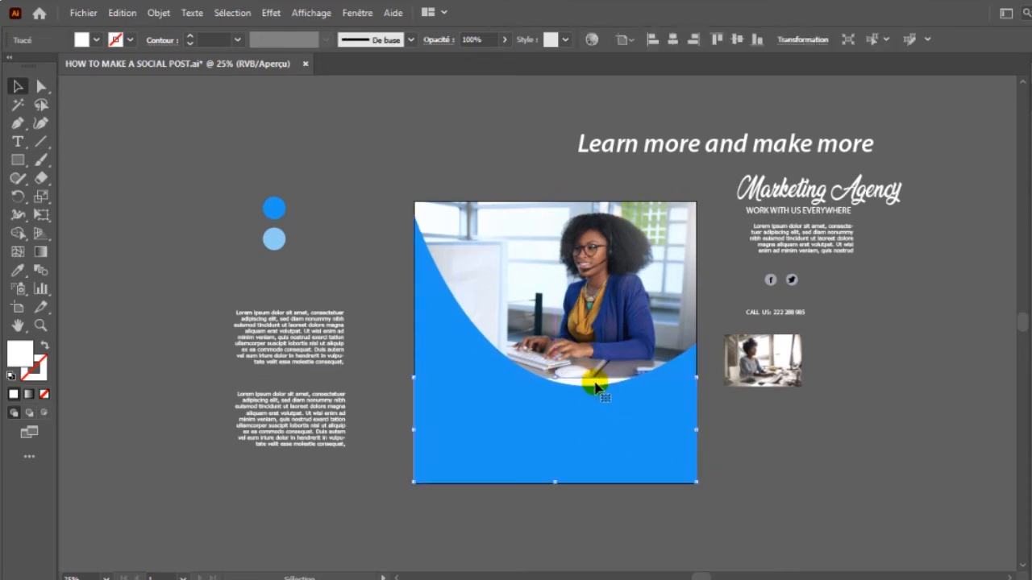
drag(554, 377, 568, 485)
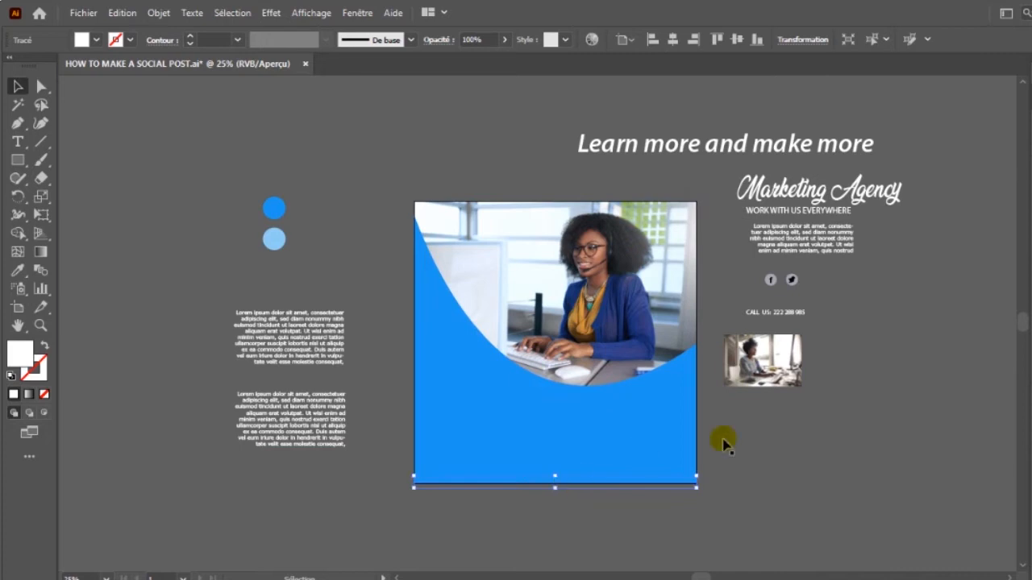
click(808, 473)
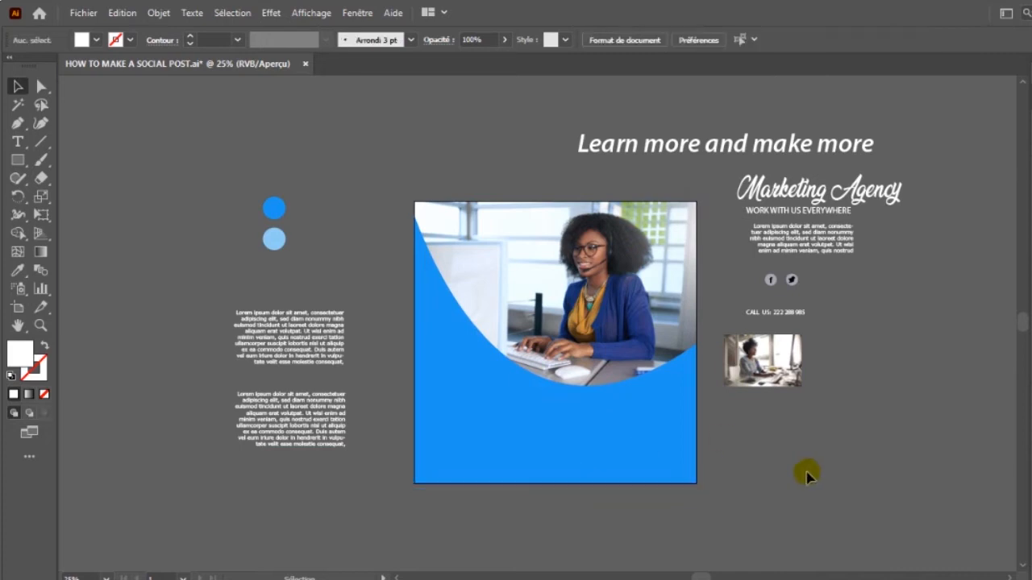
Place the "Marketing Agency" title group over the upper-left part of the photo and recolor it with the dark grey of the canvas
drag(798, 197, 874, 184)
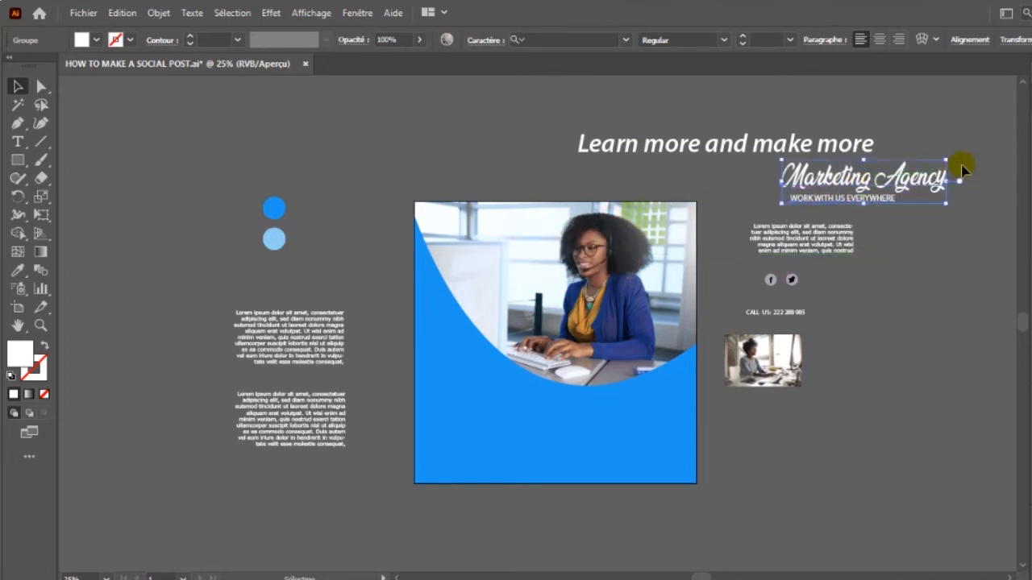
drag(941, 162, 518, 228)
key(i)
click(449, 167)
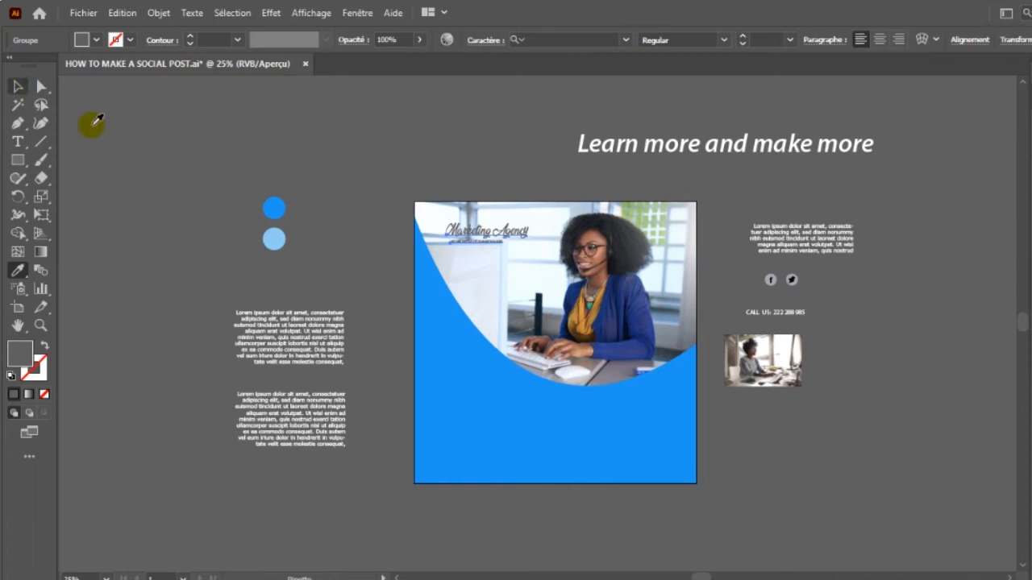
click(273, 238)
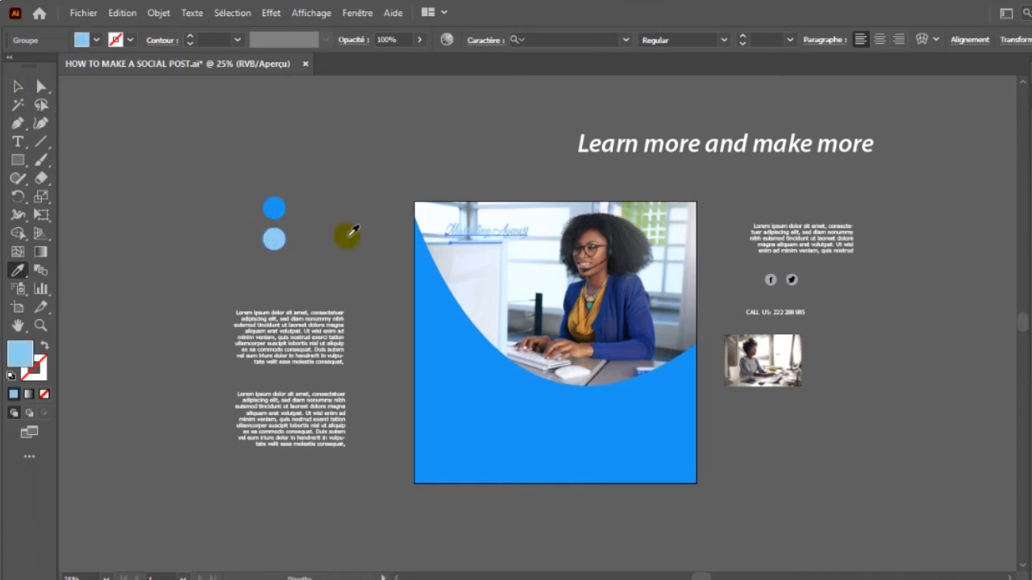
click(458, 161)
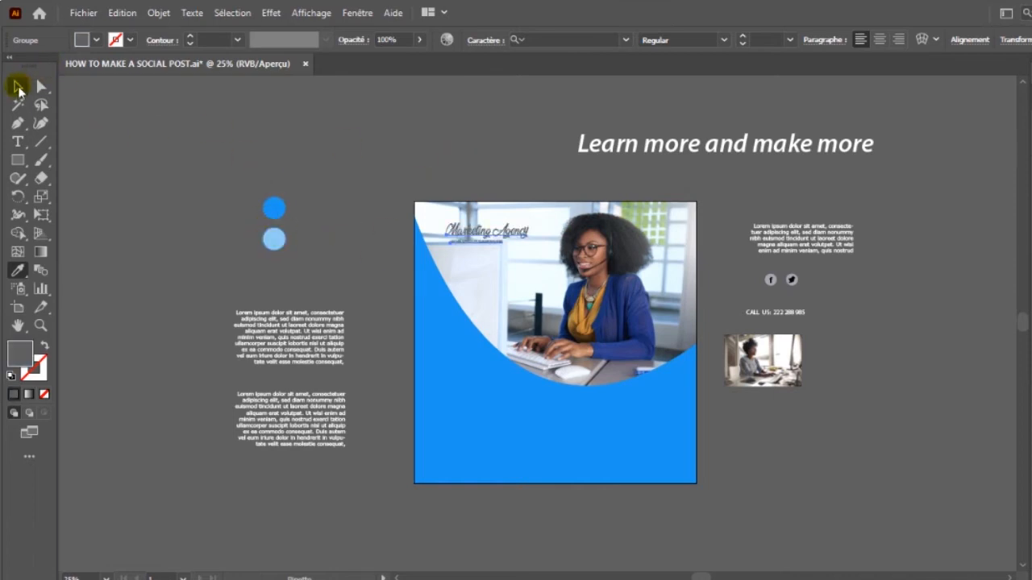
Enlarge the "Marketing Agency" title group to span from the artboard's left margin to the woman's hair
click(523, 225)
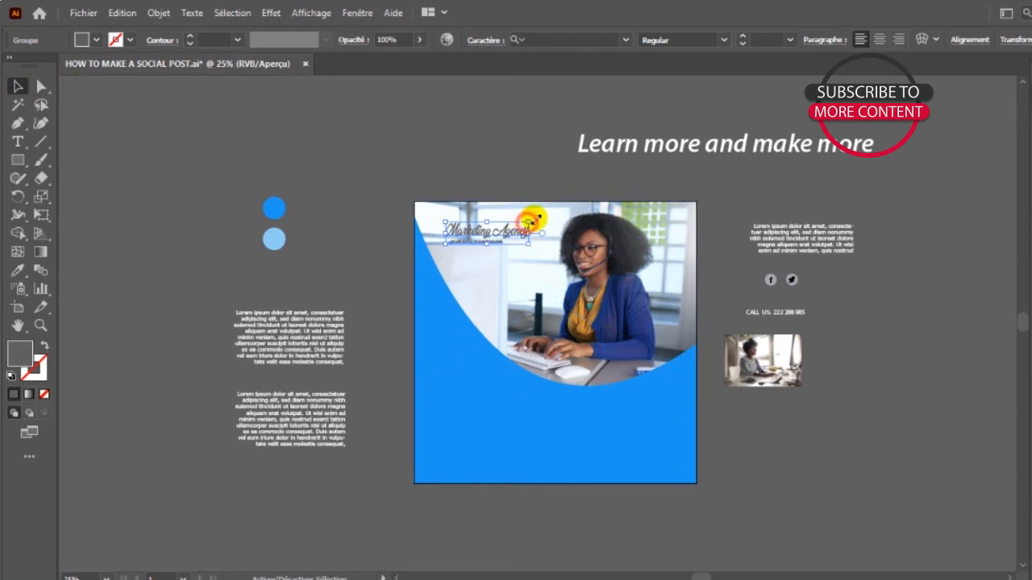
mouse_move(530, 223)
mouse_down()
mouse_move(556, 216)
mouse_move(531, 233)
mouse_up()
click(904, 213)
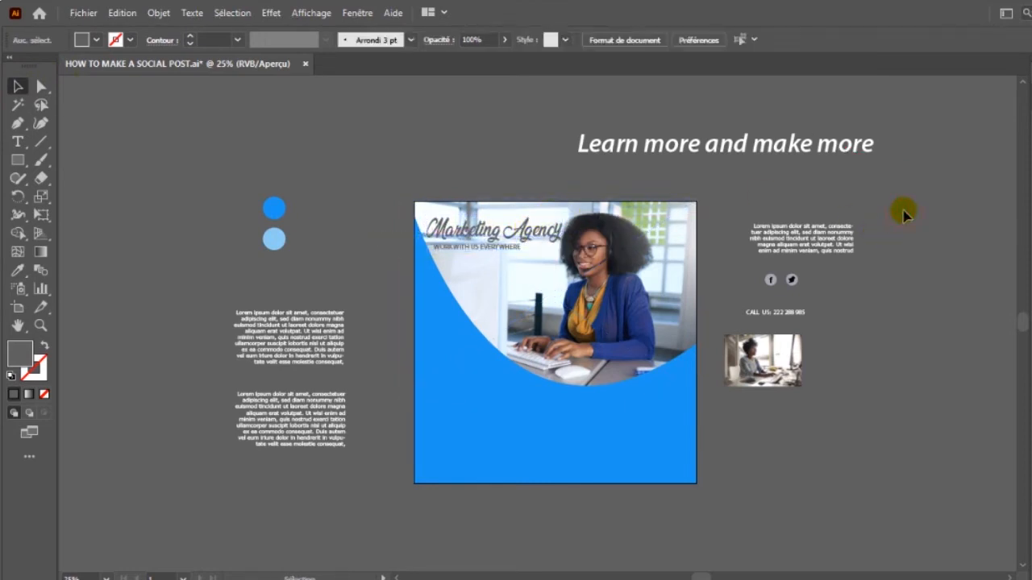
Ungroup the Facebook icon, fill its circle with the light blue of the sample circle, and regroup the icon
key(ctrl+plus)
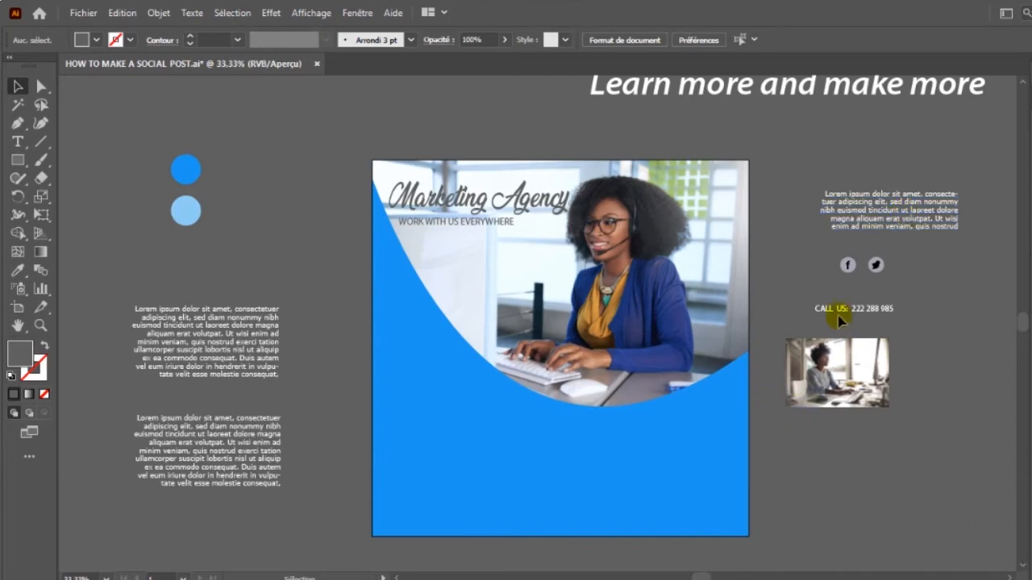
click(855, 276)
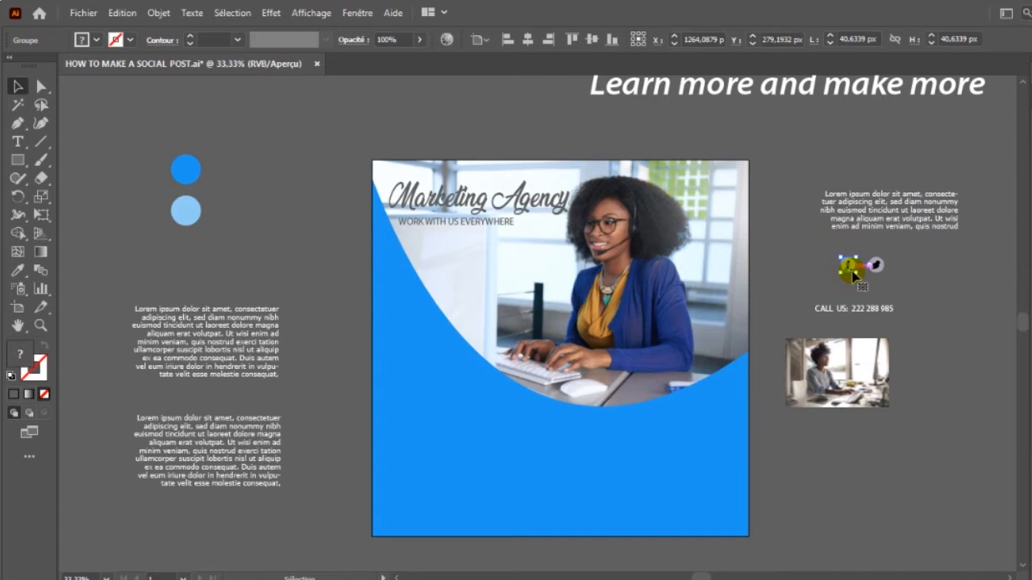
right_click(853, 274)
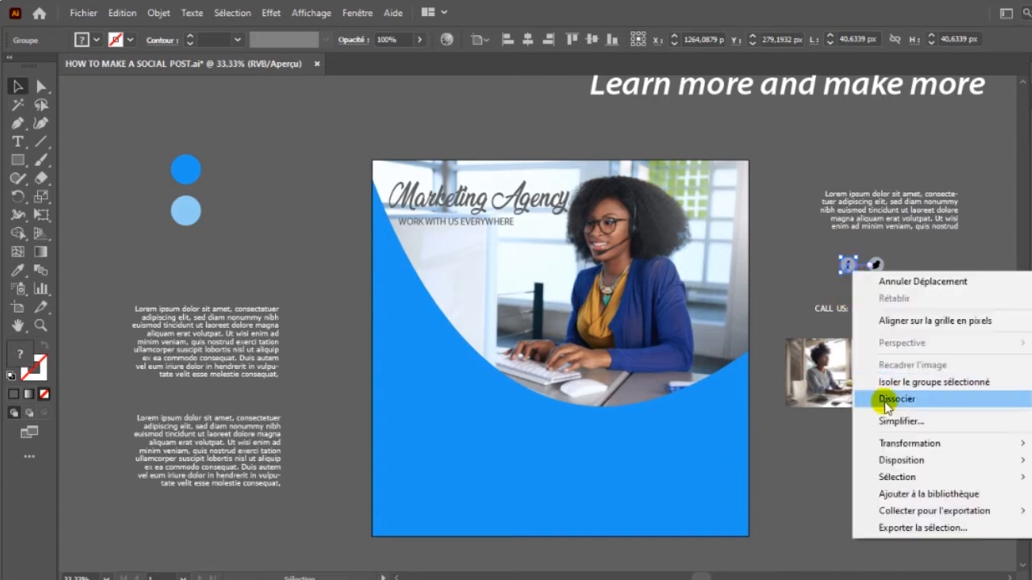
click(878, 397)
click(876, 289)
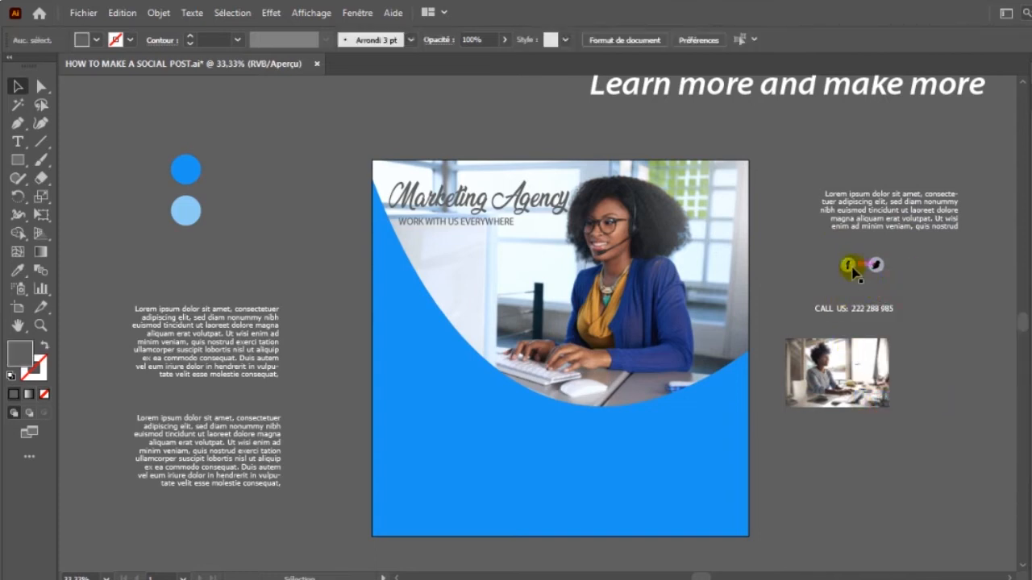
click(853, 268)
key(i)
click(177, 159)
click(187, 210)
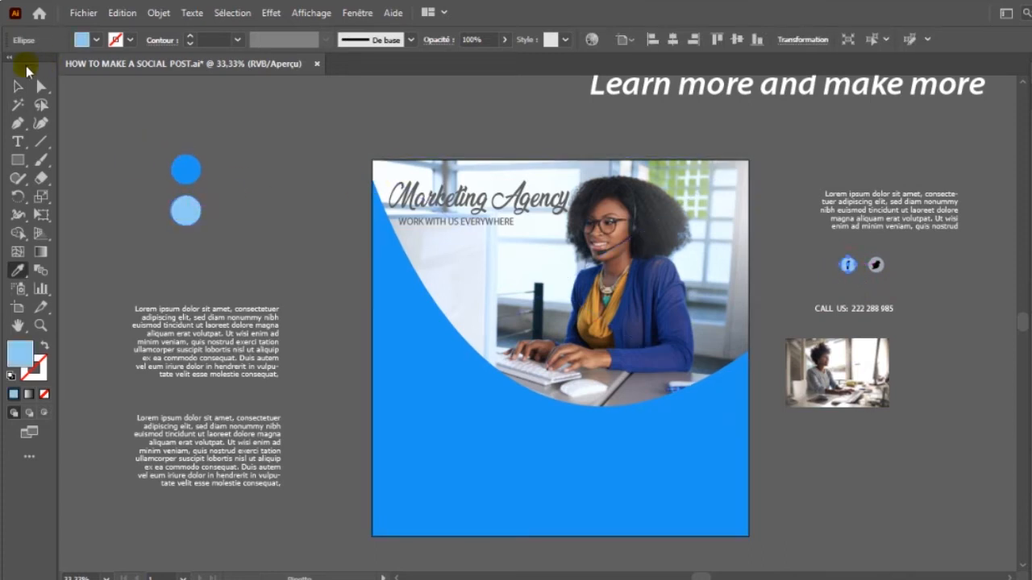
click(17, 85)
click(953, 277)
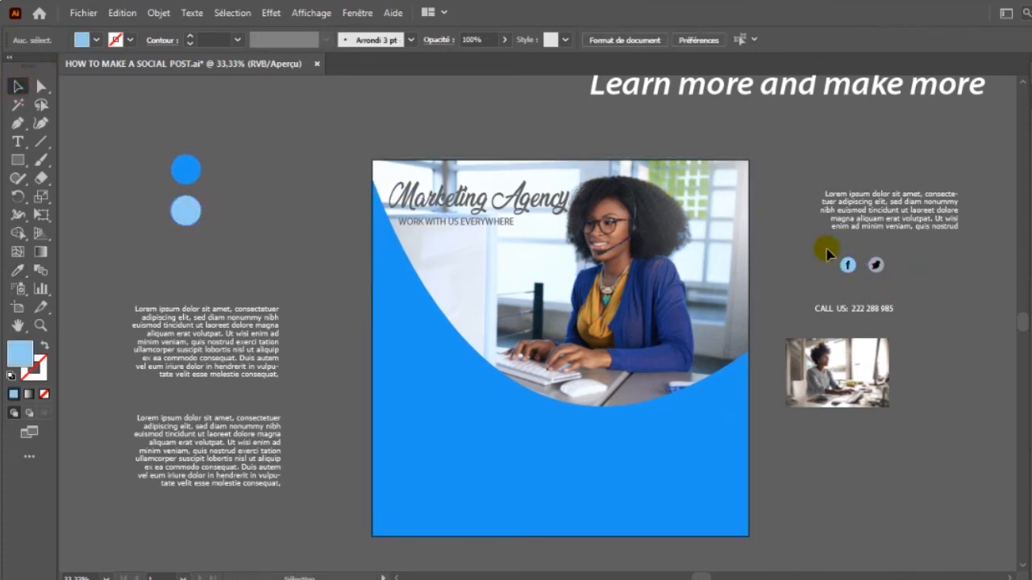
click(865, 287)
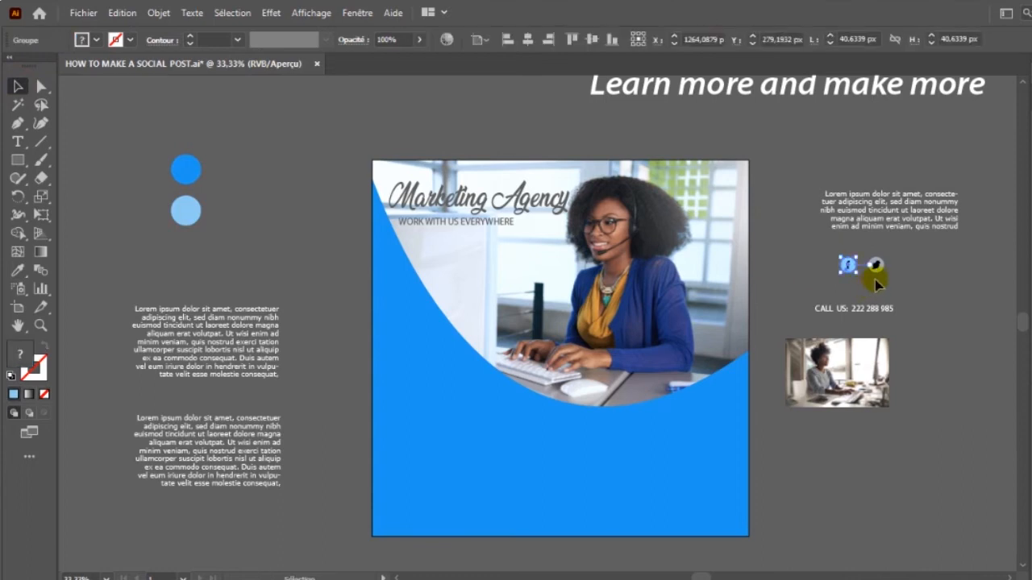
Ungroup the Twitter icon, fill its circle with the sampled light blue, and regroup the icon
right_click(880, 276)
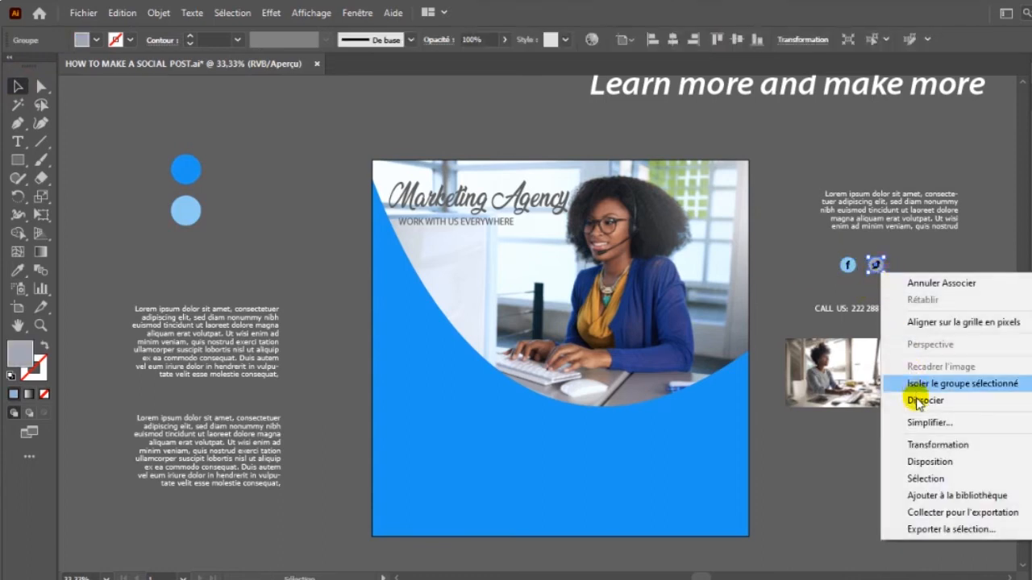
click(917, 400)
click(909, 269)
click(881, 270)
click(882, 272)
key(i)
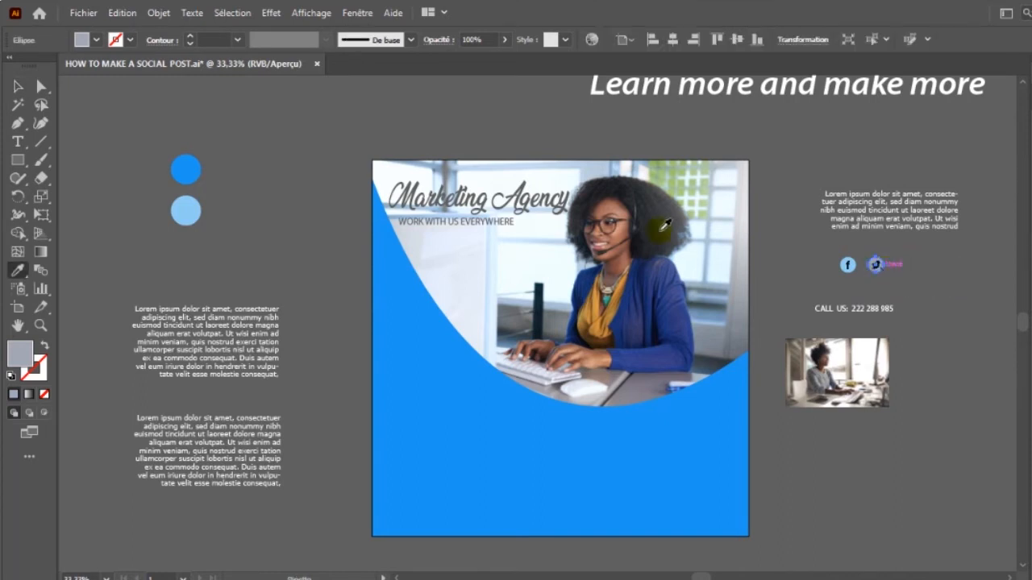
click(185, 209)
click(18, 85)
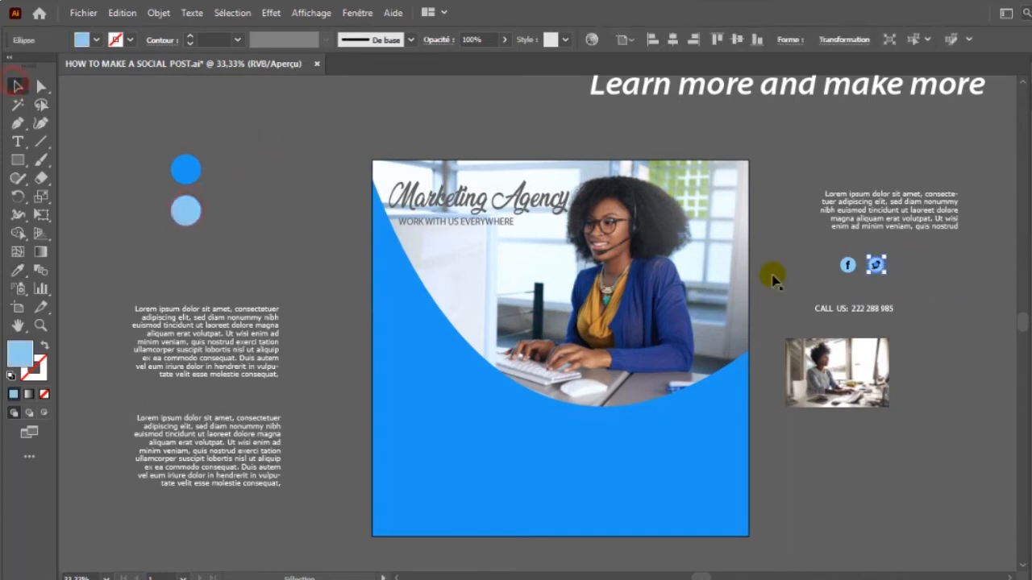
drag(867, 254, 893, 285)
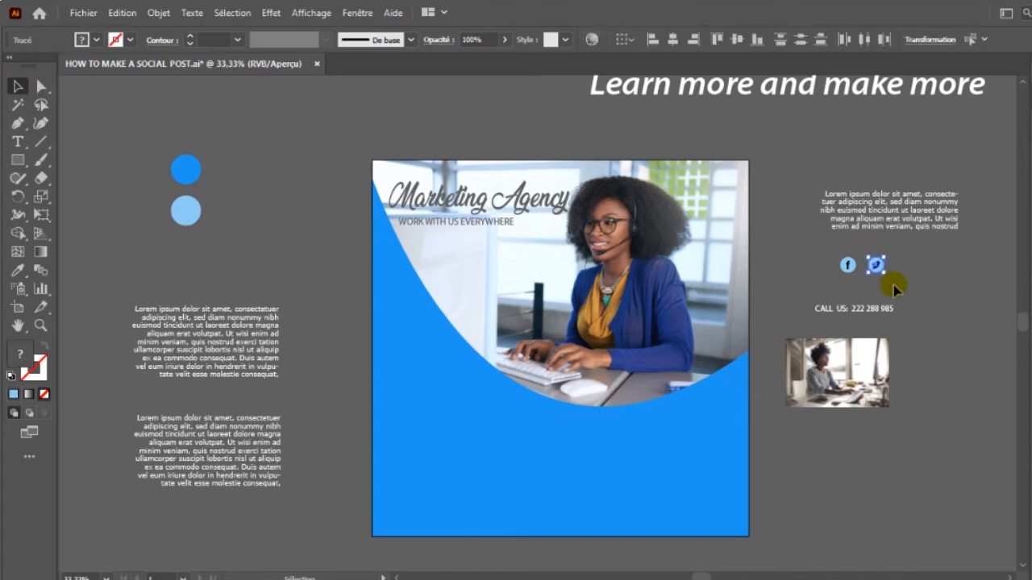
key(ctrl+g)
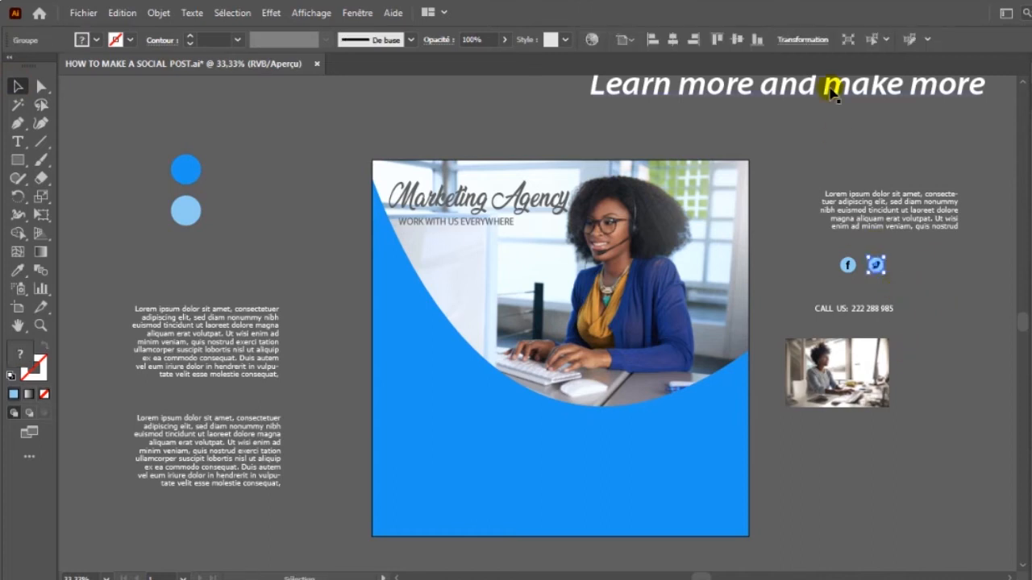
Place the "Learn more and make more" headline on the blue area below the photo, scaled to about 40 pt, at the left margin
drag(822, 89, 630, 425)
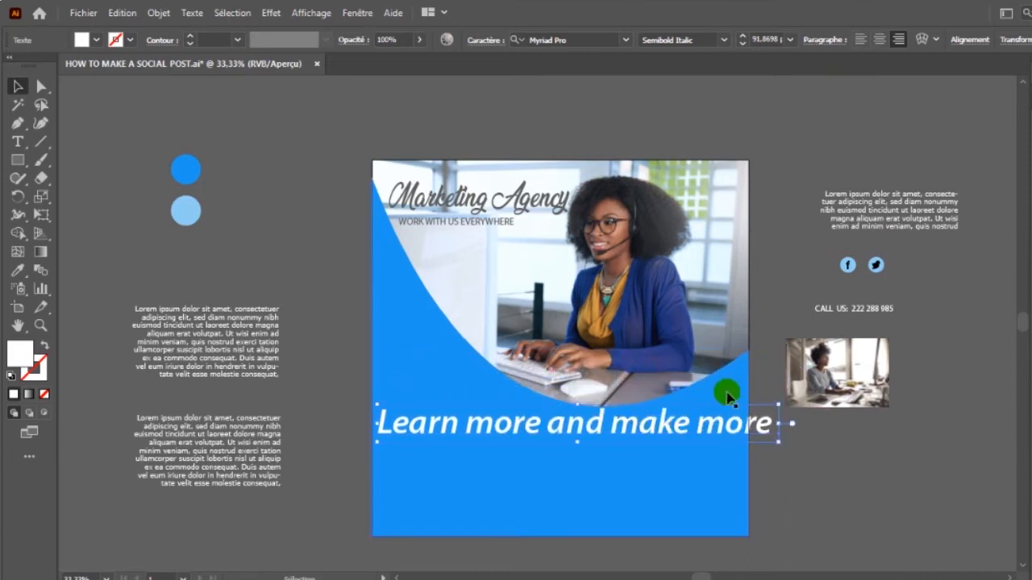
drag(779, 406, 755, 414)
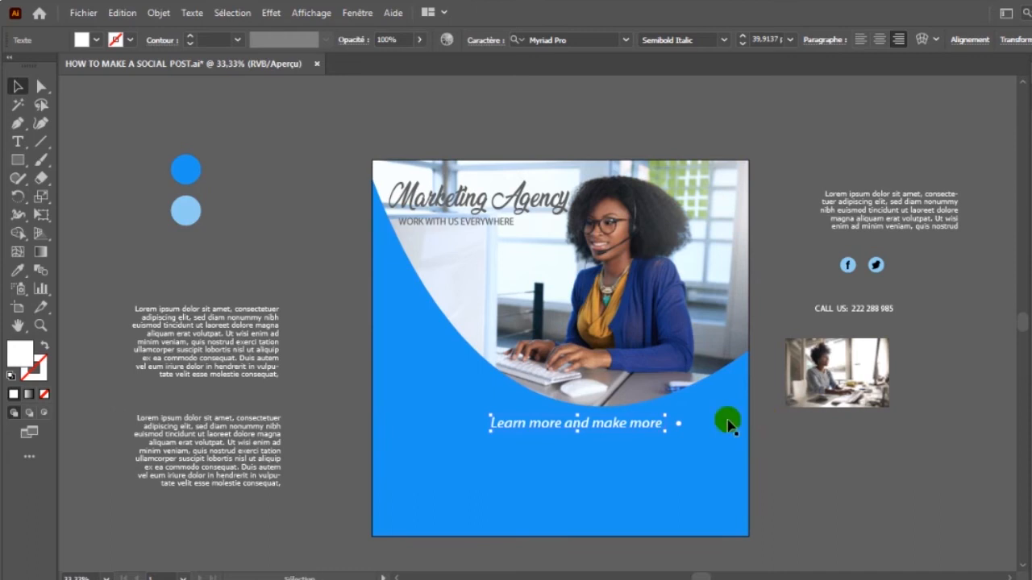
drag(668, 421, 525, 427)
click(249, 351)
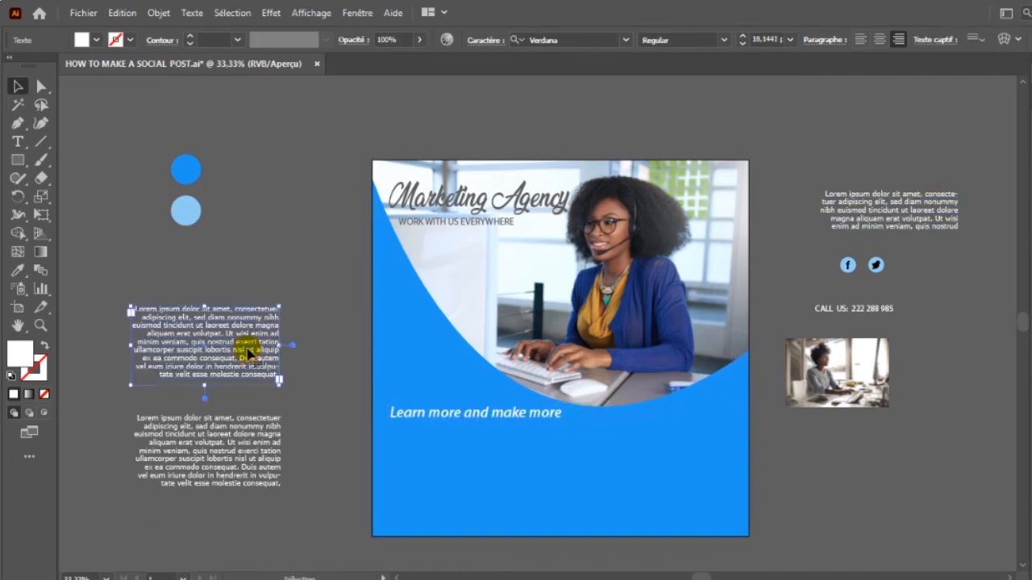
click(879, 221)
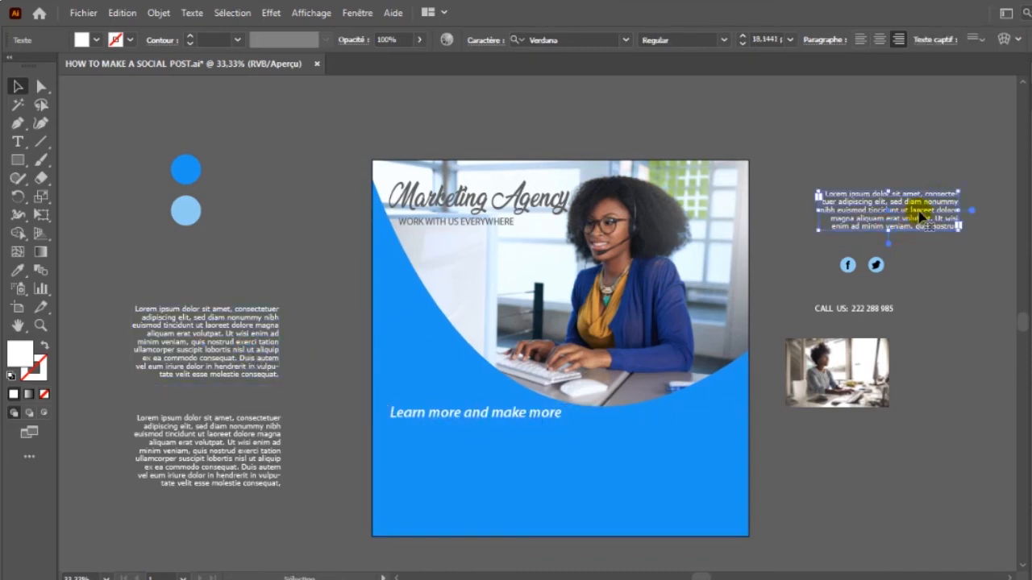
drag(892, 219, 488, 454)
key(i)
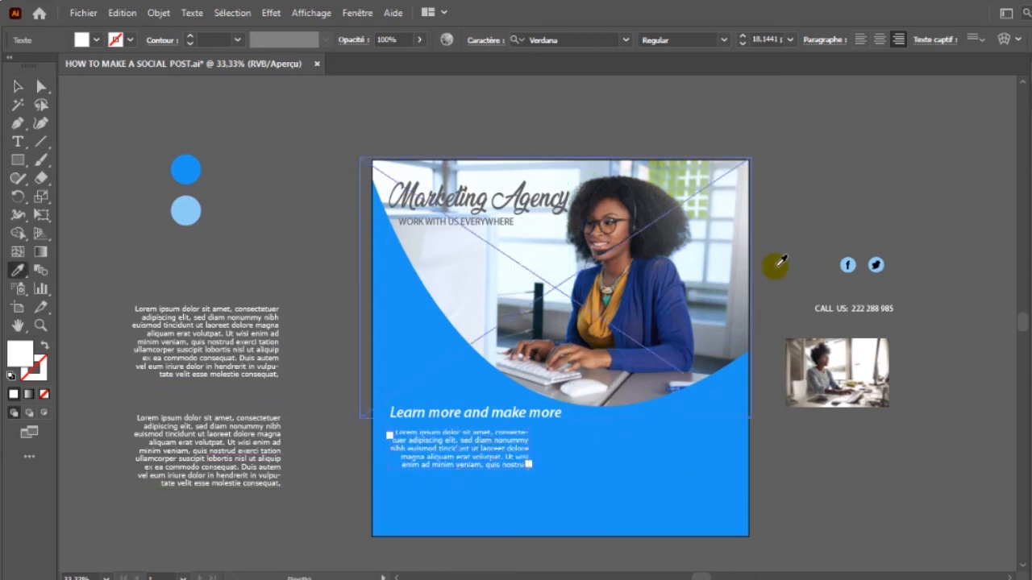
click(268, 228)
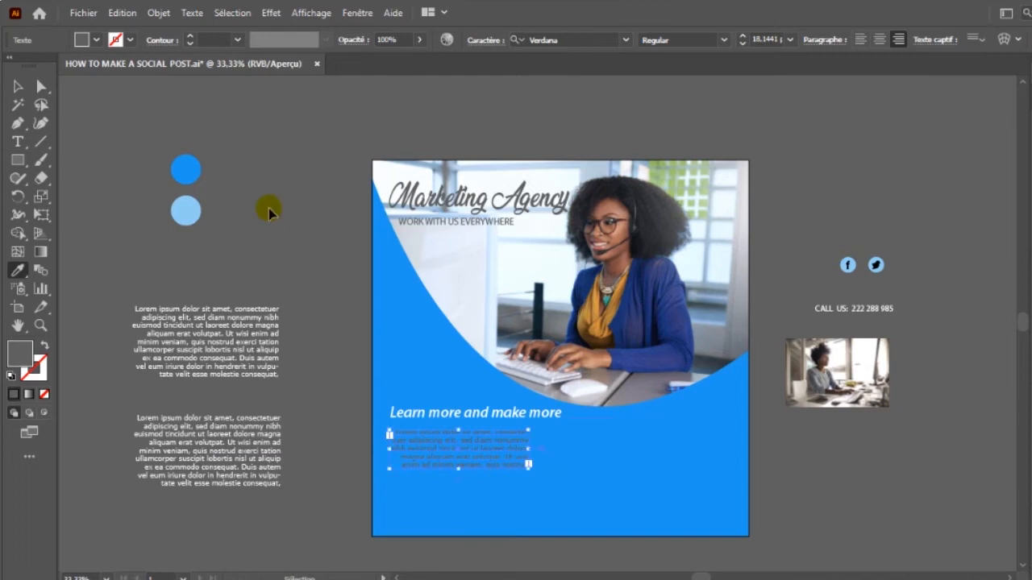
click(270, 208)
click(14, 86)
click(403, 341)
drag(499, 455, 894, 141)
Place the upper of the two long Lorem ipsum paragraphs below the headline, left-align its text, and line it up with the headline
click(237, 329)
drag(237, 330, 505, 478)
click(859, 40)
drag(508, 475, 499, 473)
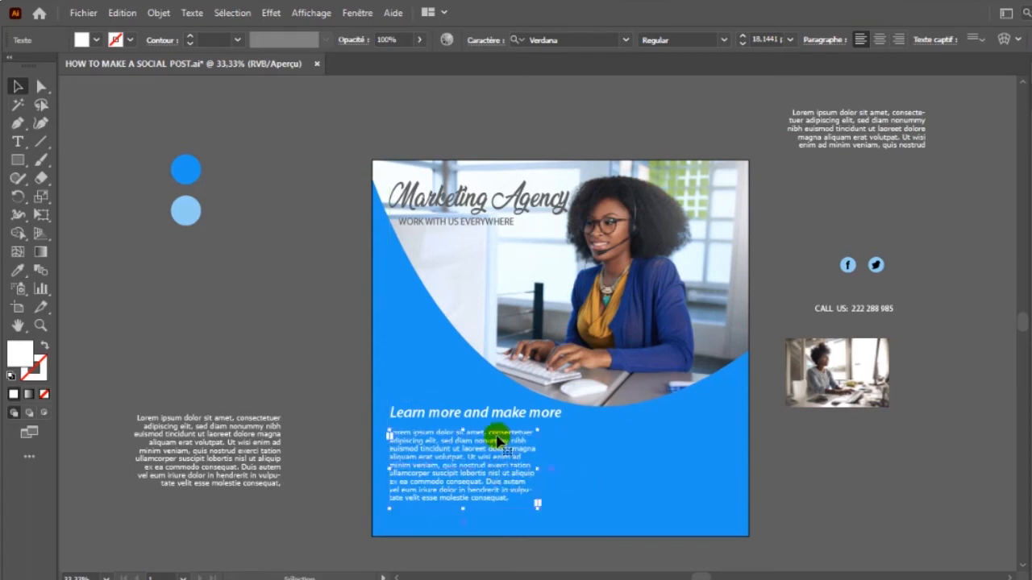
Widen the paragraph's text frame to roughly the headline's width and lower the headline slightly so it sits just above the text
click(497, 414)
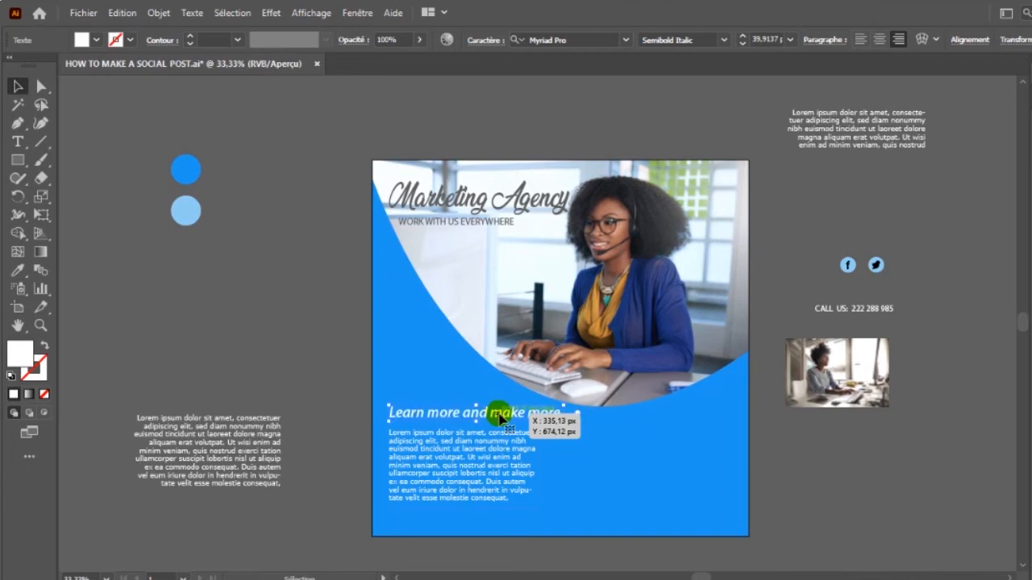
click(511, 465)
drag(539, 469, 508, 470)
drag(516, 413, 513, 420)
Place the social icons and the phone line in the artboard's lower-right corner, and shift the headline and paragraph slightly upward
drag(877, 276, 721, 511)
drag(846, 316, 658, 517)
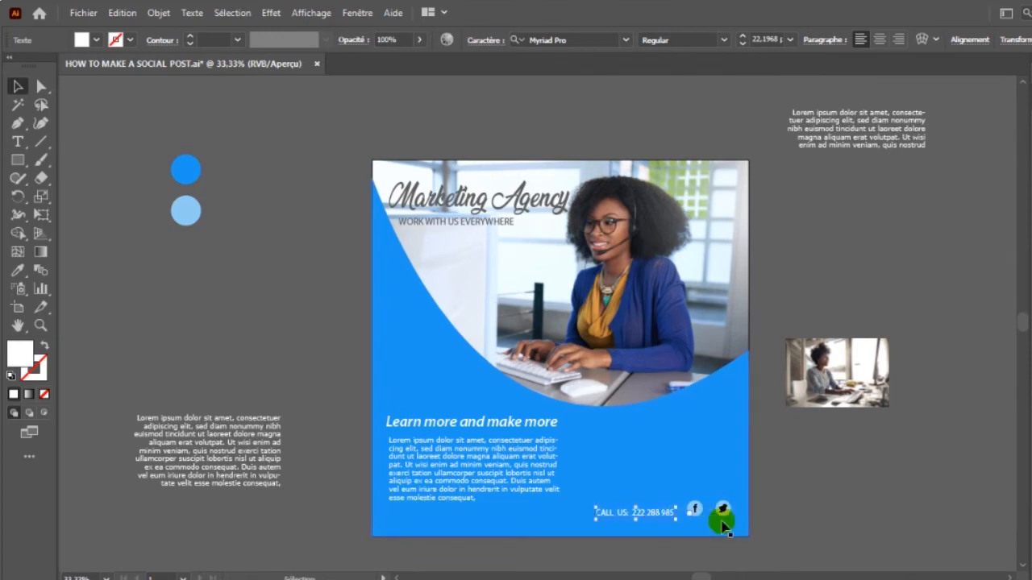
drag(511, 474, 514, 473)
drag(516, 426, 511, 415)
Duplicate the paragraph into a second column to its right, above the phone line and social icons
click(502, 474)
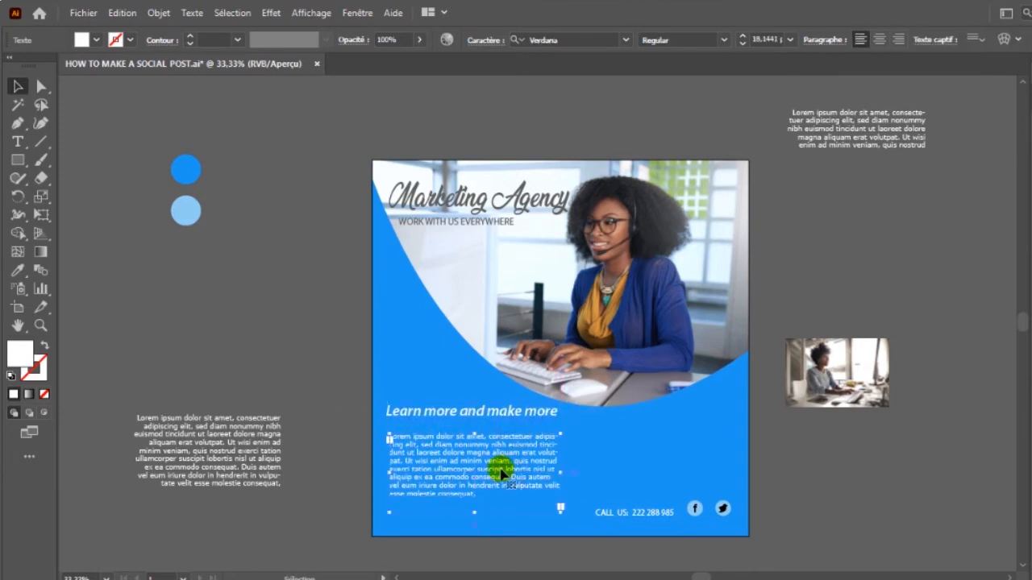
drag(502, 474, 683, 467)
click(491, 479)
drag(497, 481, 495, 482)
click(594, 468)
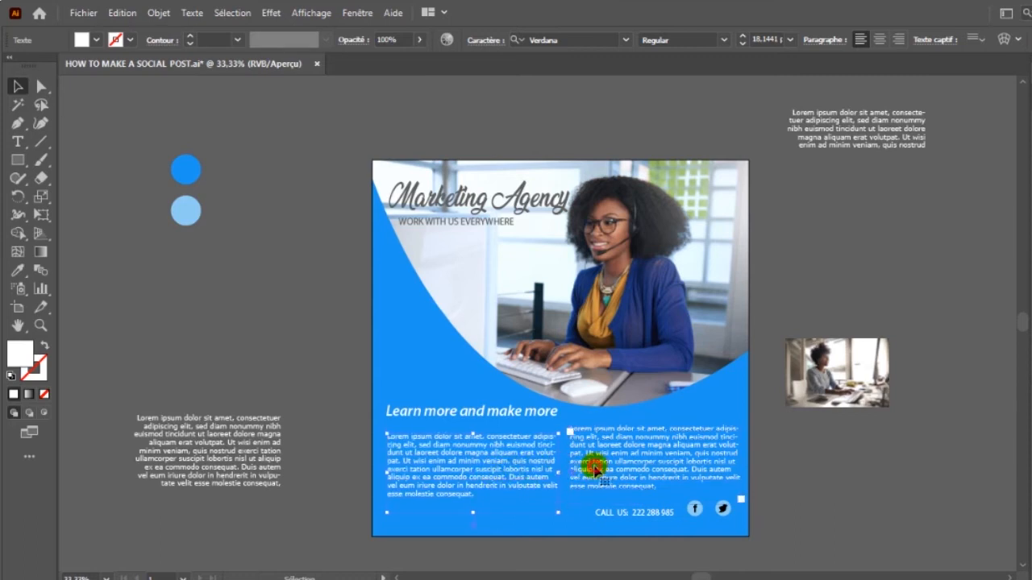
Nudge the first-column paragraph up until it sits close below the headline, about level with the second column
click(525, 475)
key(Up)
key(Up)
key(Up)
key(Up)
key(Up)
key(Up)
key(Up)
key(Up)
key(Up)
key(Up)
key(Up)
key(Up)
key(Up)
key(Up)
key(Up)
key(Up)
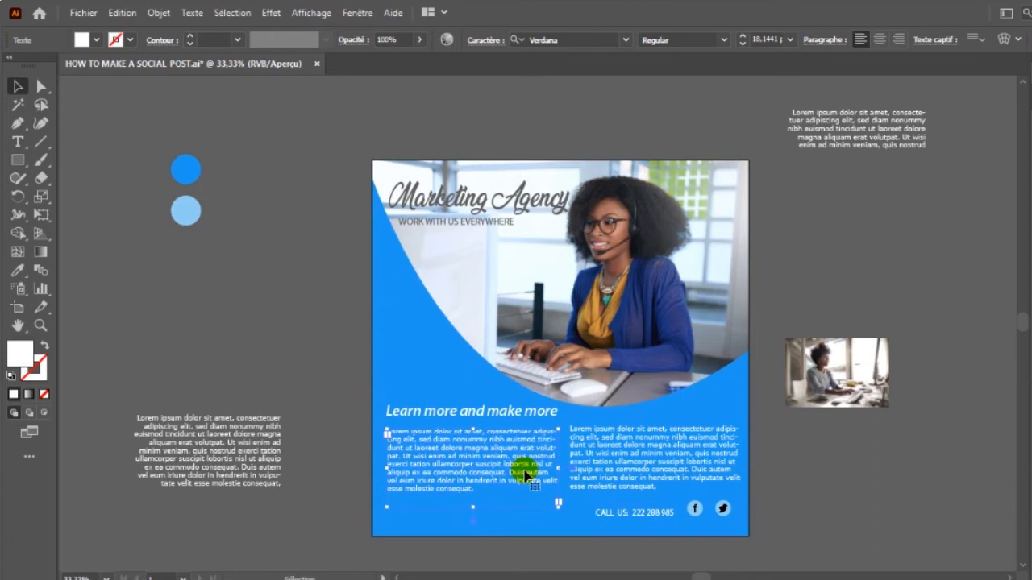
click(519, 415)
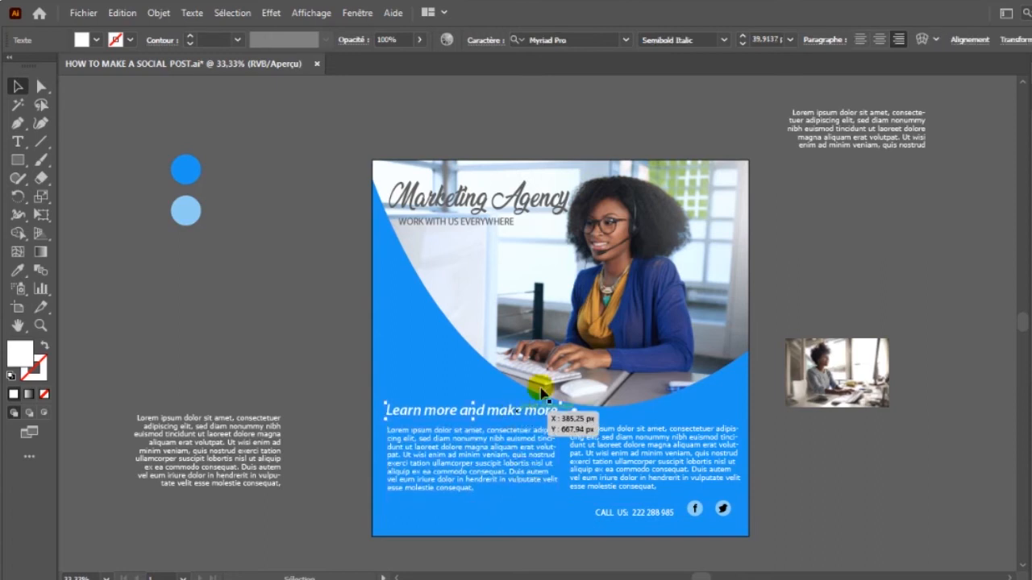
click(844, 279)
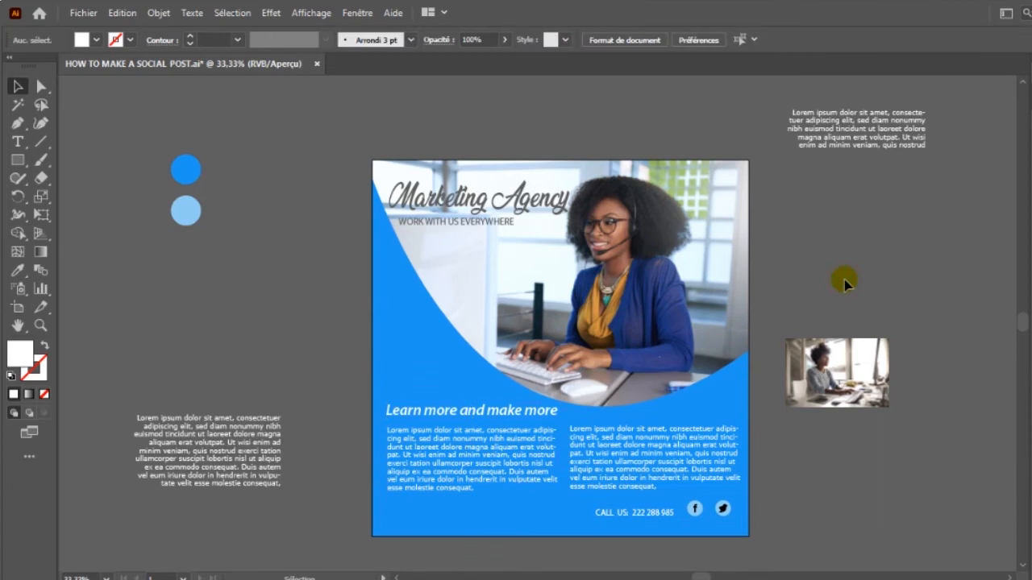
Duplicate the blue curved shape slightly higher and fill the copy with the light blue of the lower sample circle
click(516, 535)
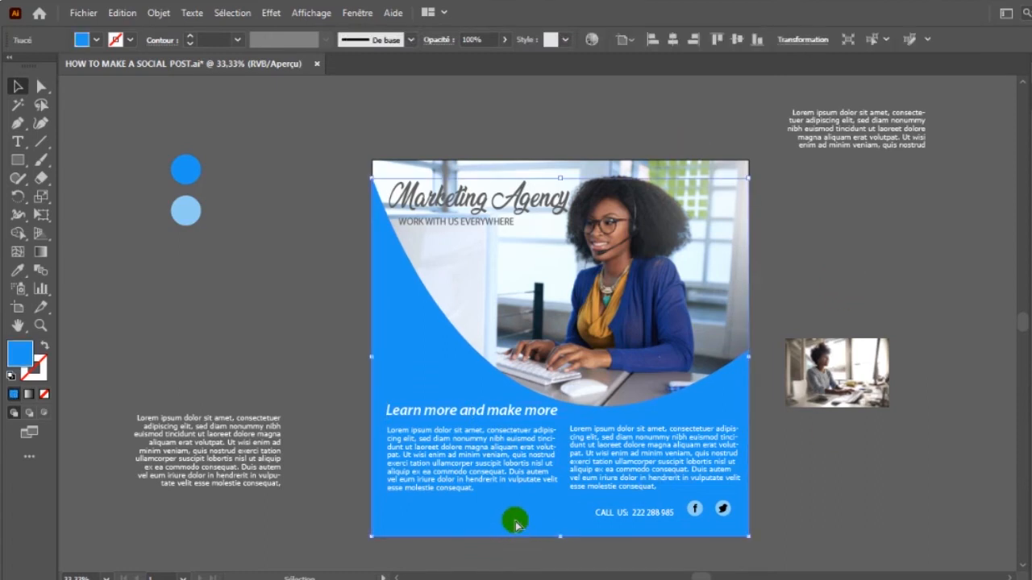
key(ctrl+j)
click(760, 338)
click(556, 515)
drag(556, 512, 556, 492)
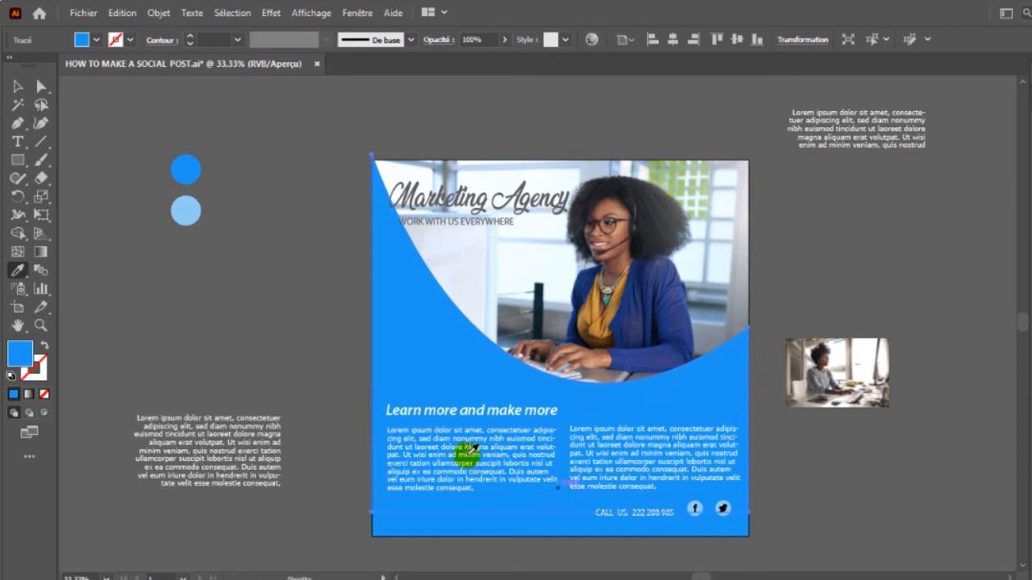
click(187, 210)
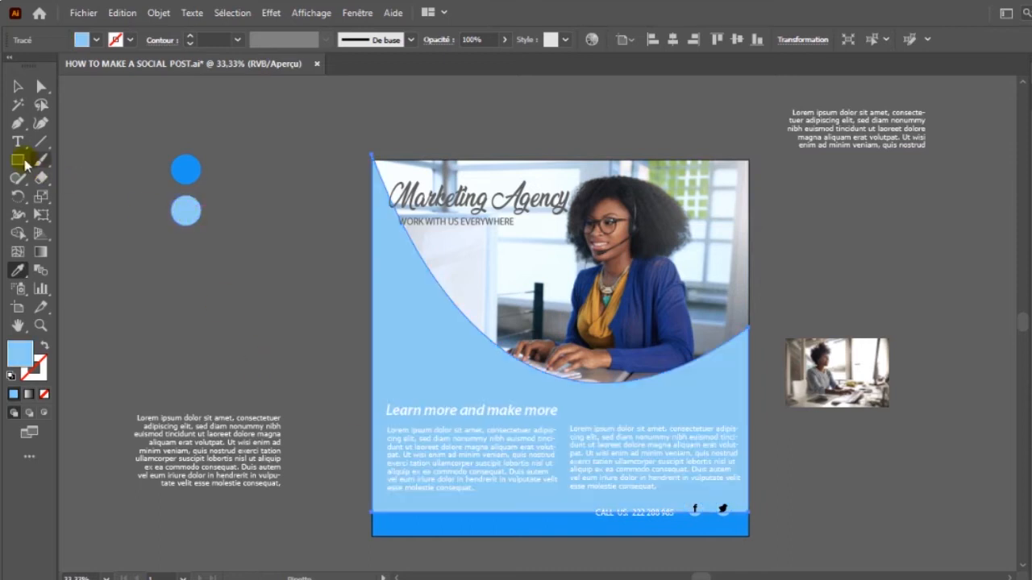
click(18, 86)
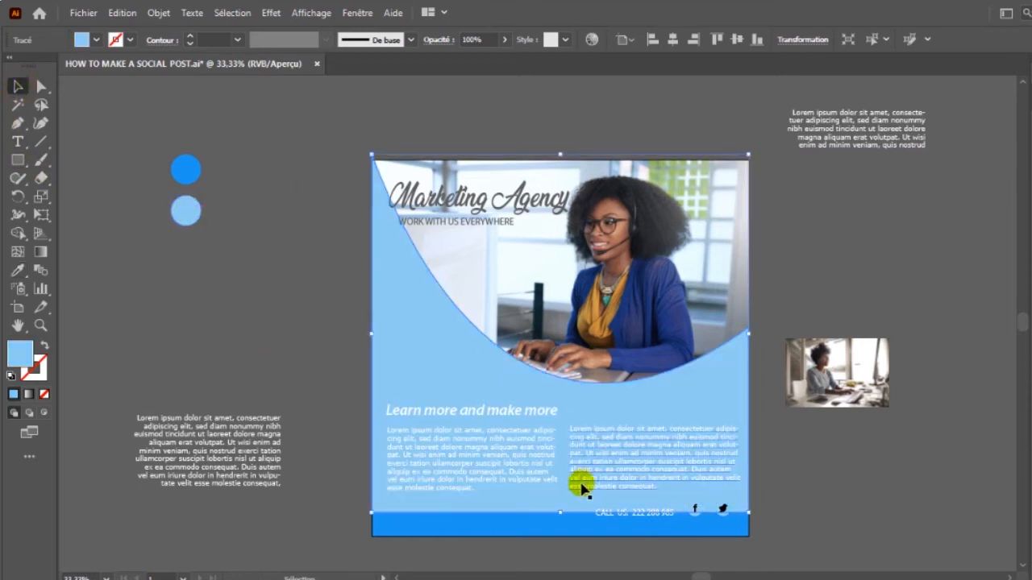
Move the light blue shape back down over the original and shorten it from below to about 838 px high, leaving a darker blue footer band
drag(583, 411, 585, 432)
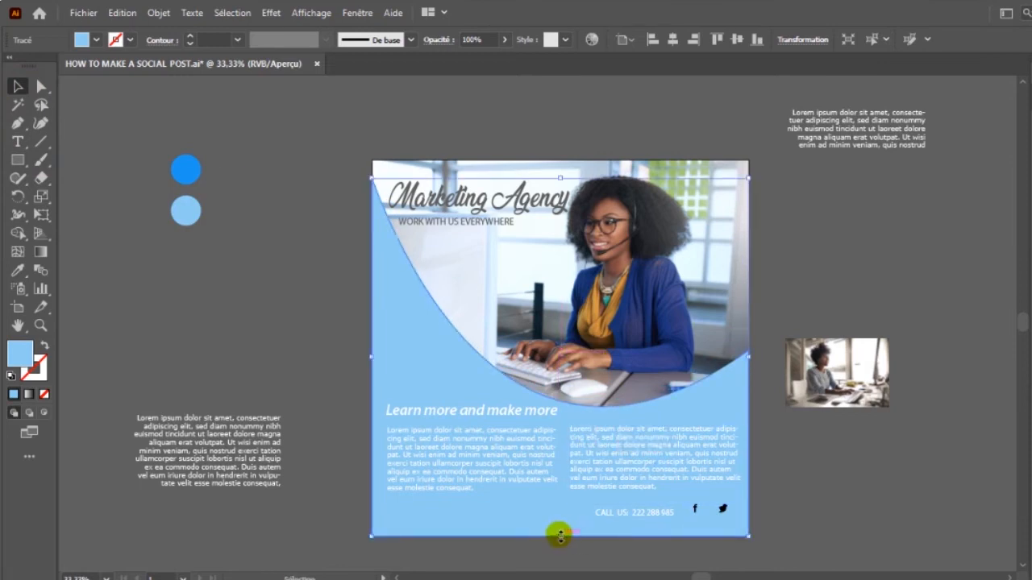
drag(560, 535, 558, 499)
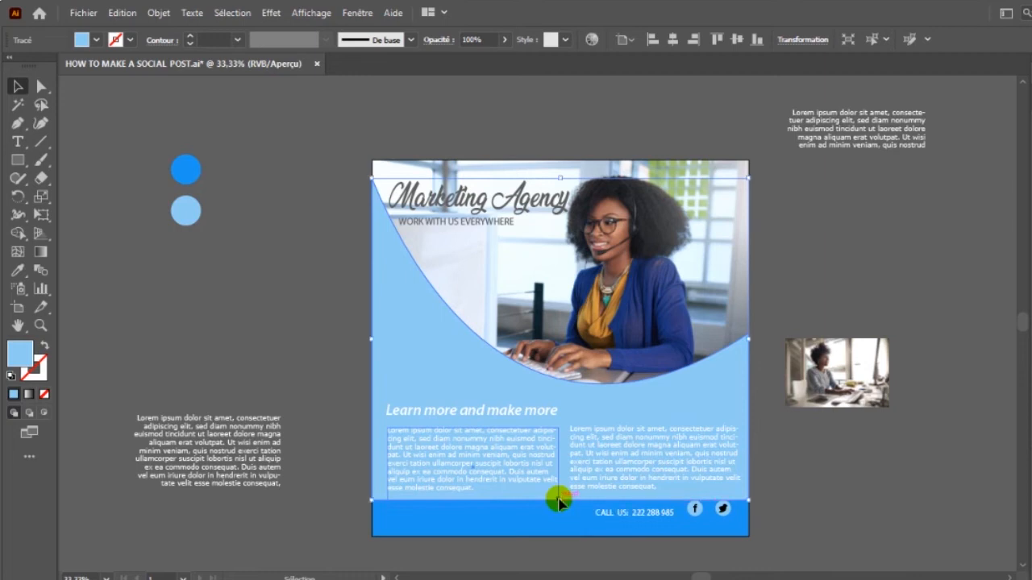
click(813, 522)
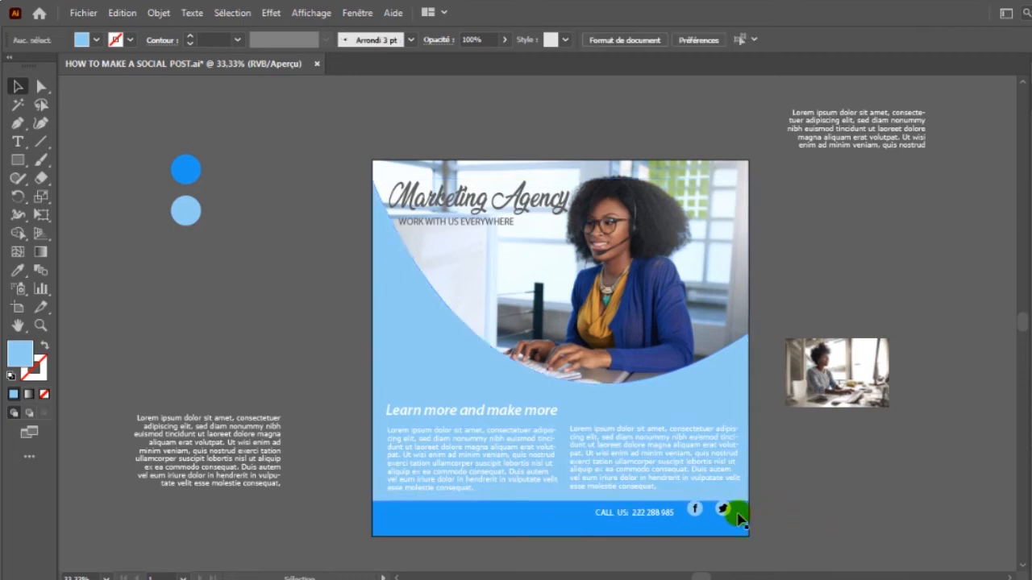
click(601, 498)
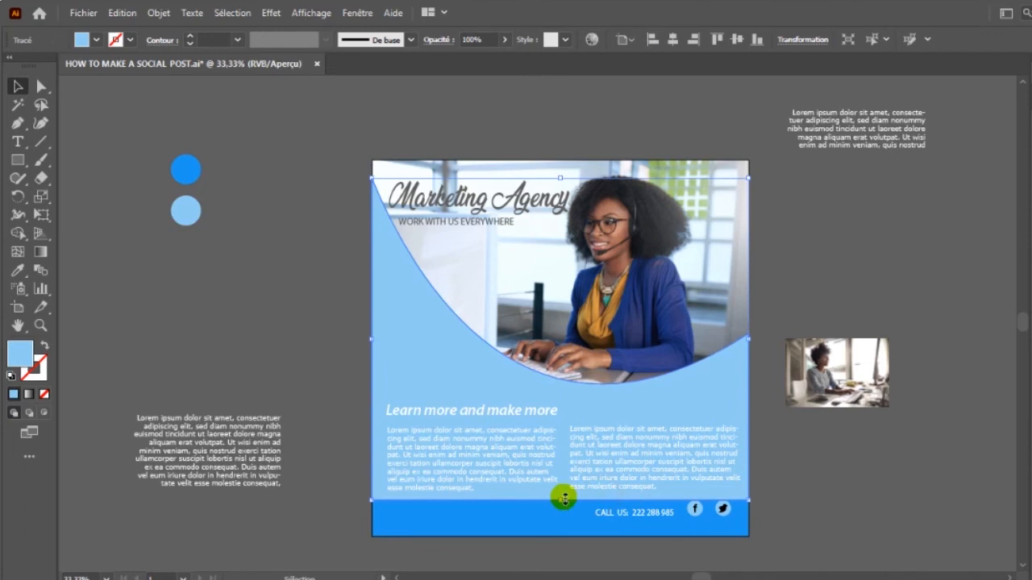
drag(562, 502, 562, 494)
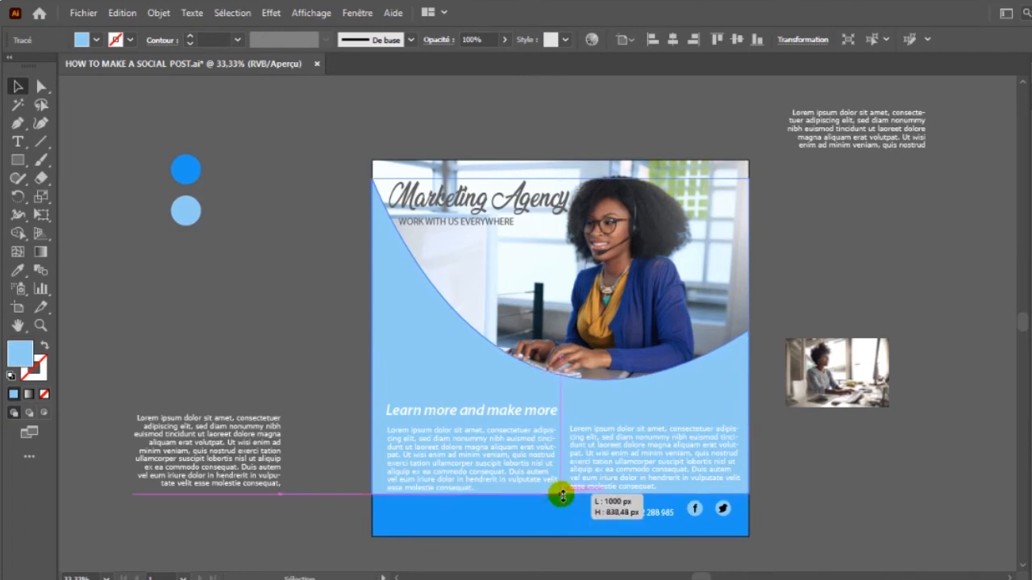
drag(562, 494, 563, 495)
Move both paragraph columns and the headline slightly up within the light blue area
click(610, 454)
mouse_move(626, 451)
mouse_down()
mouse_move(633, 430)
mouse_move(633, 440)
mouse_up()
click(513, 462)
drag(513, 462, 525, 415)
drag(524, 410, 525, 400)
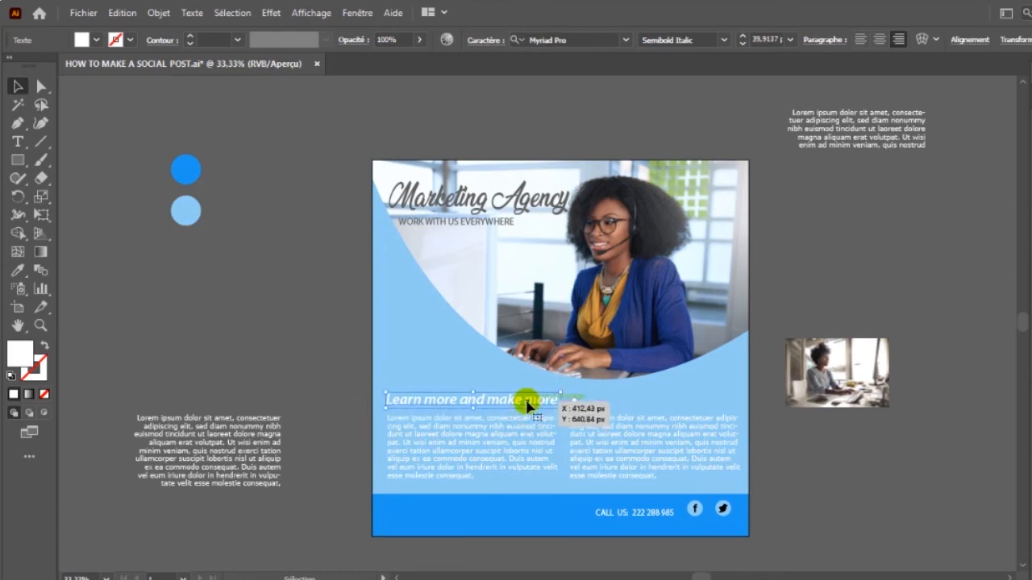
Lower the social icons to center them in the blue footer band and shift the phone line slightly closer to them
drag(700, 513, 668, 520)
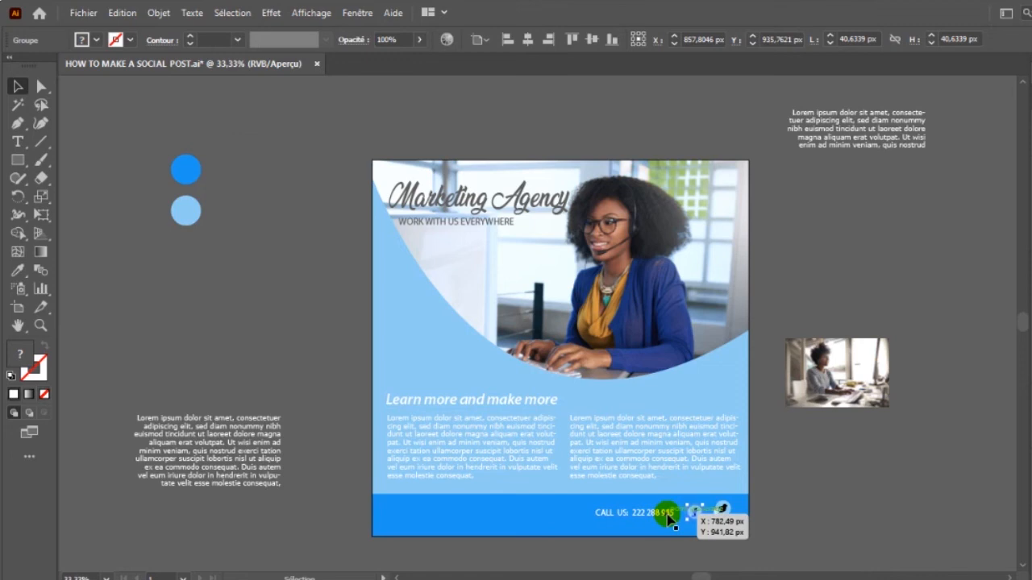
key(Down)
click(722, 509)
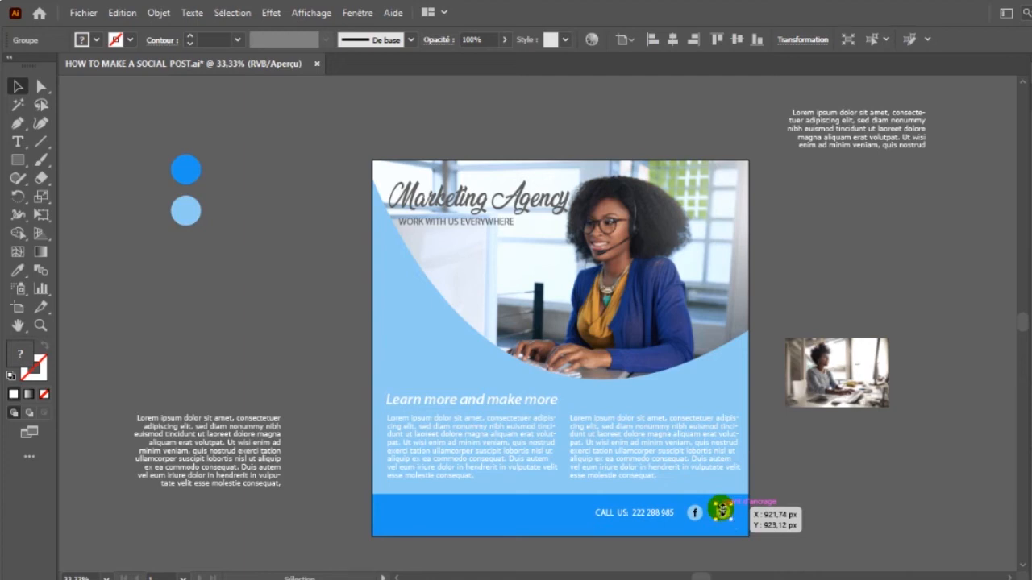
click(662, 513)
click(816, 513)
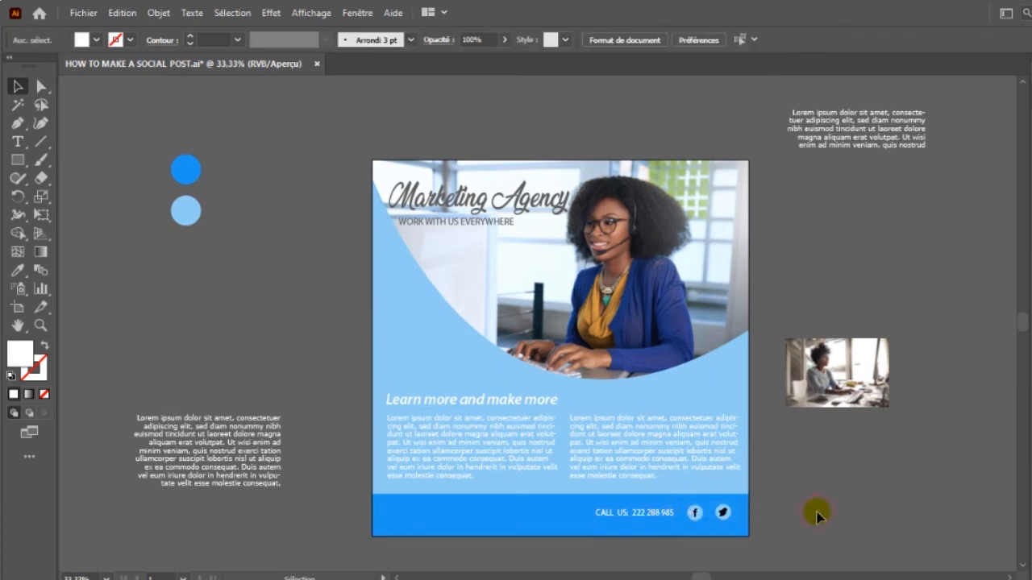
drag(722, 511, 728, 513)
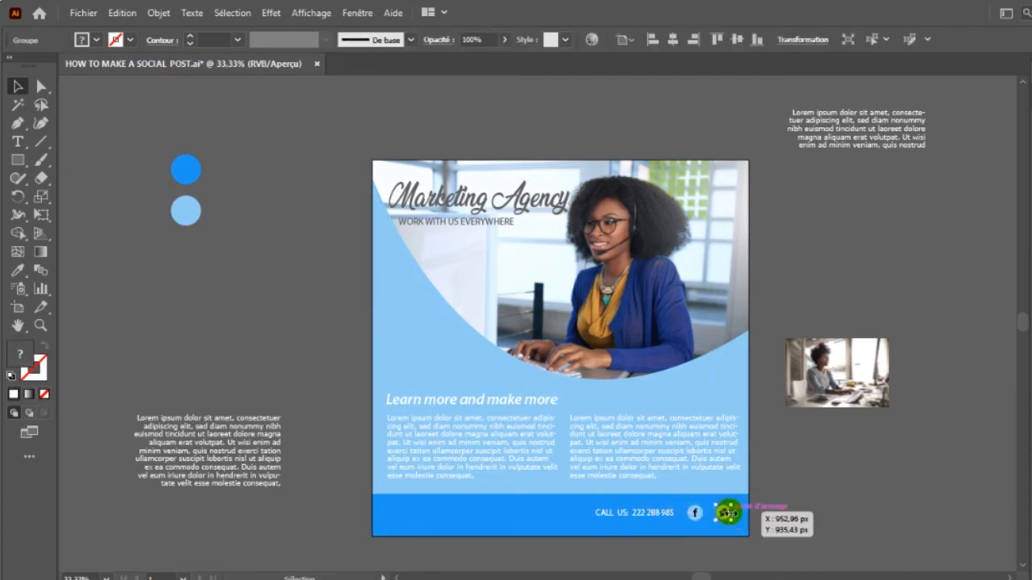
click(773, 507)
click(663, 513)
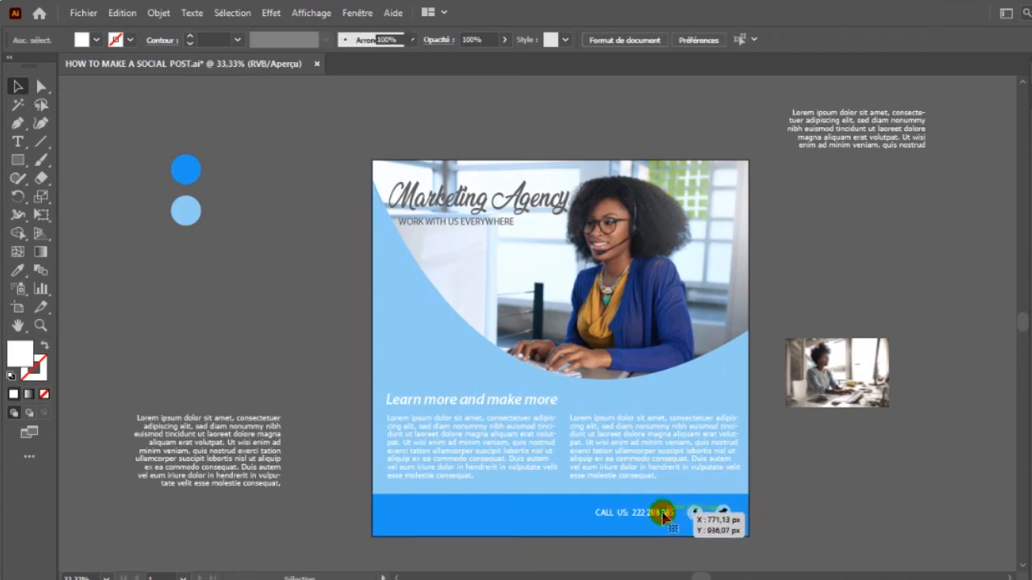
click(778, 516)
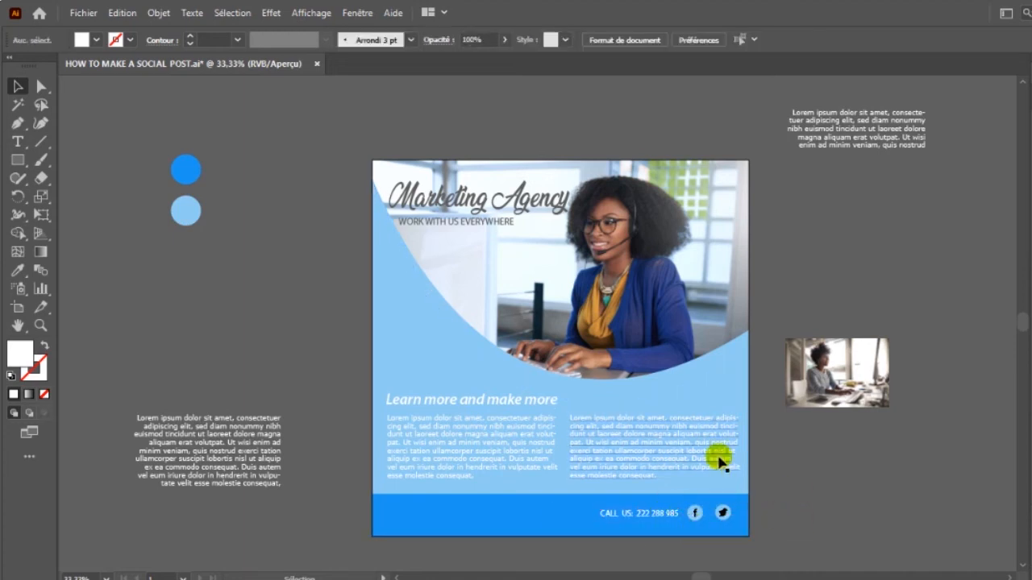
click(651, 403)
key(i)
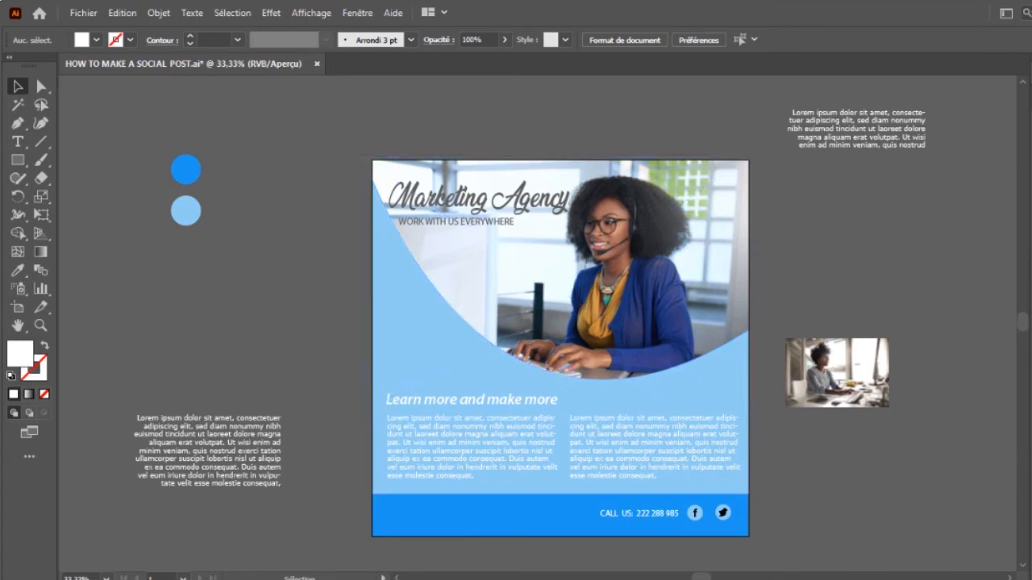
key(ctrl+h)
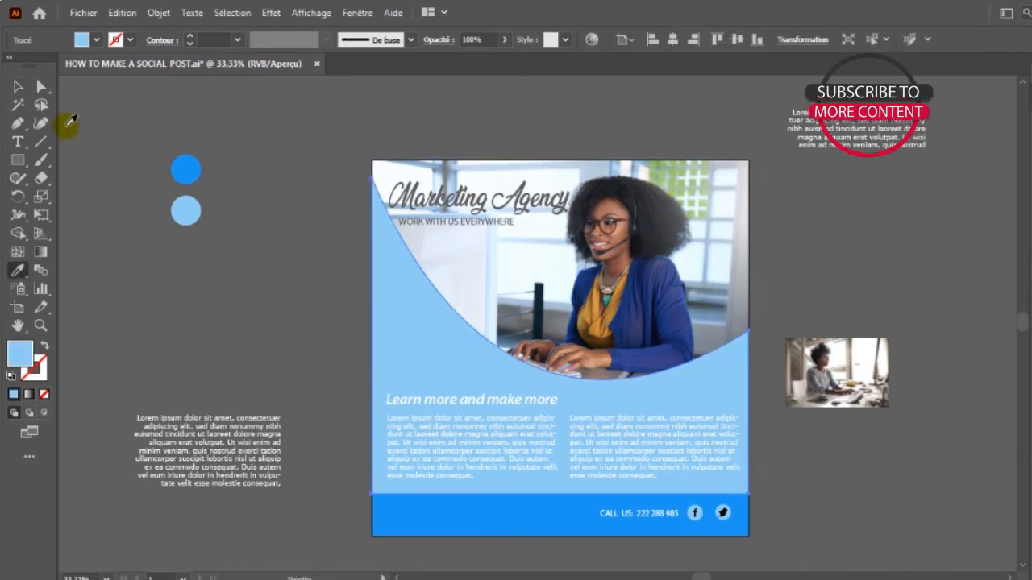
click(16, 86)
Change the fill of the "Learn more and make more" headline to black
click(426, 396)
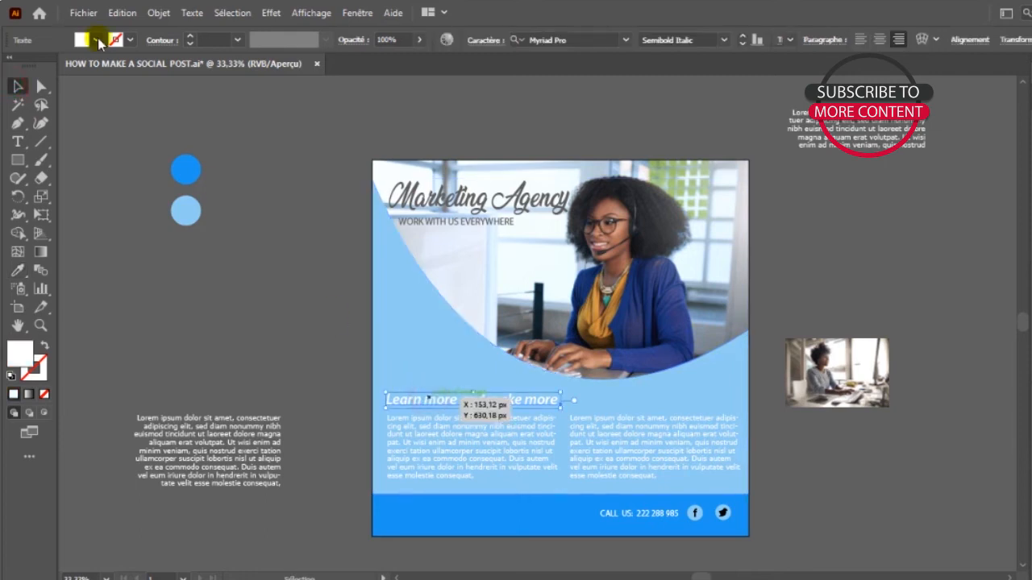
click(97, 39)
click(40, 66)
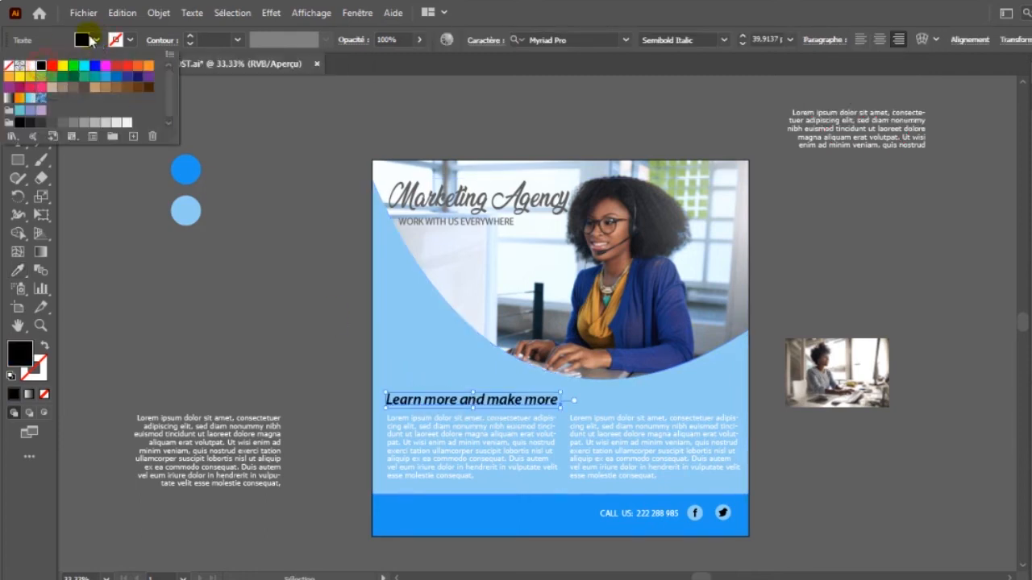
click(97, 39)
click(689, 390)
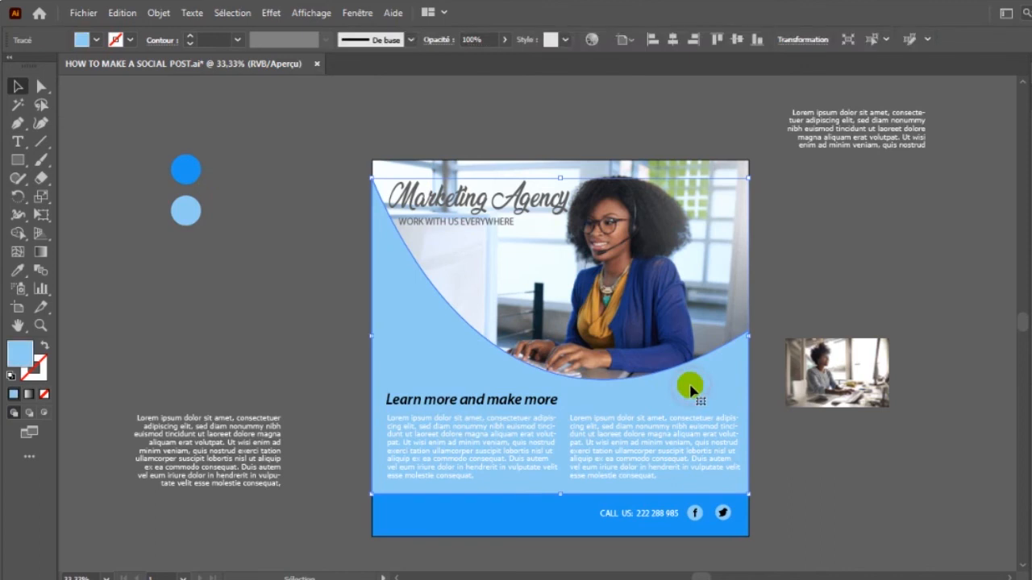
key(i)
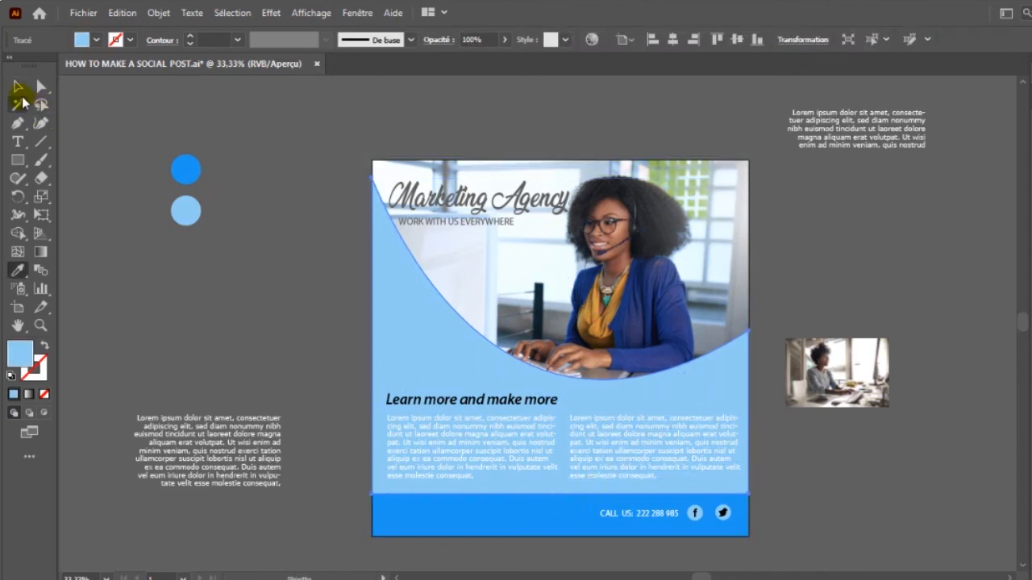
click(17, 87)
Apply a drop shadow effect with 60% opacity to the Facebook icon
click(693, 509)
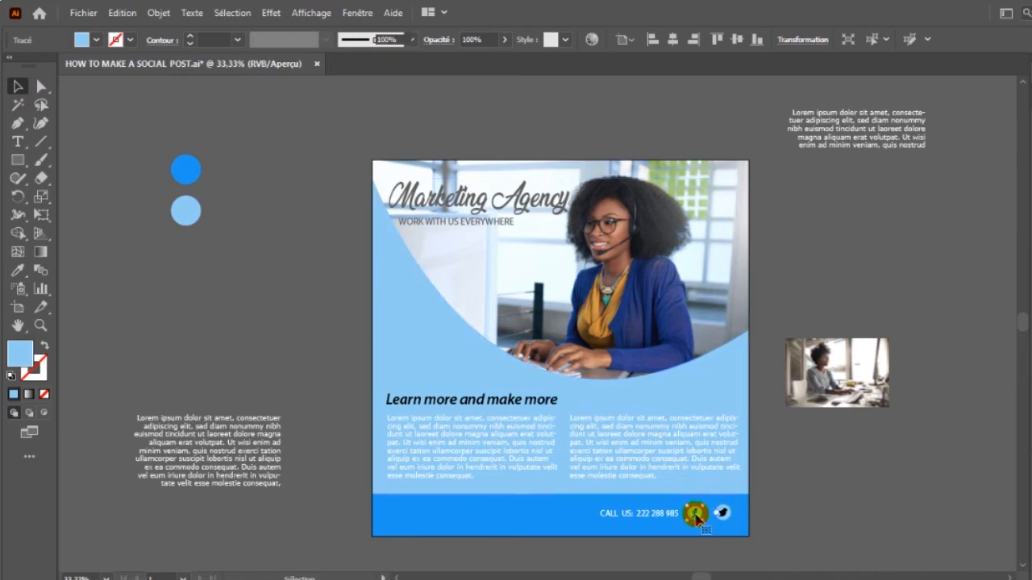
click(271, 13)
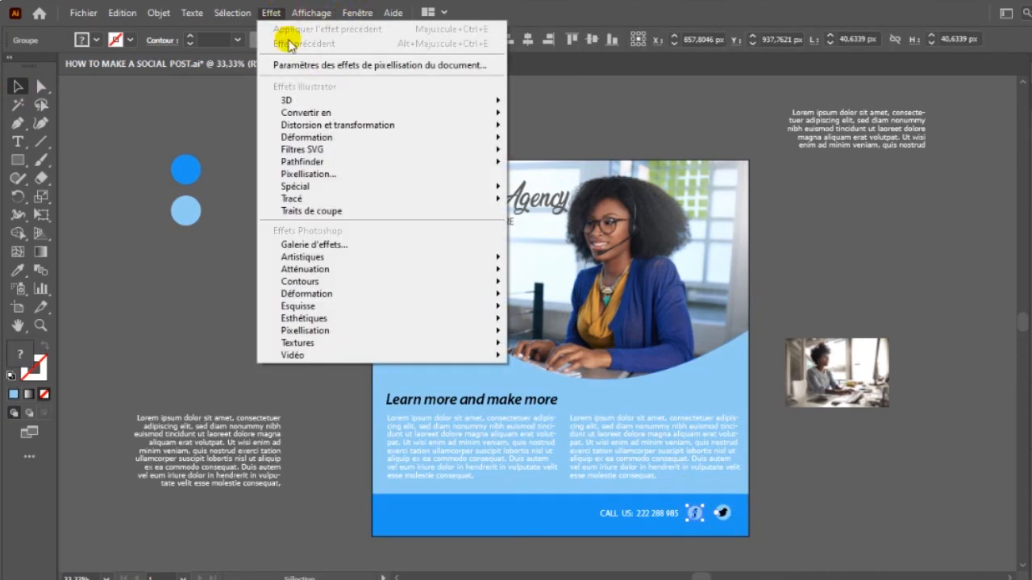
mouse_move(334, 186)
click(559, 273)
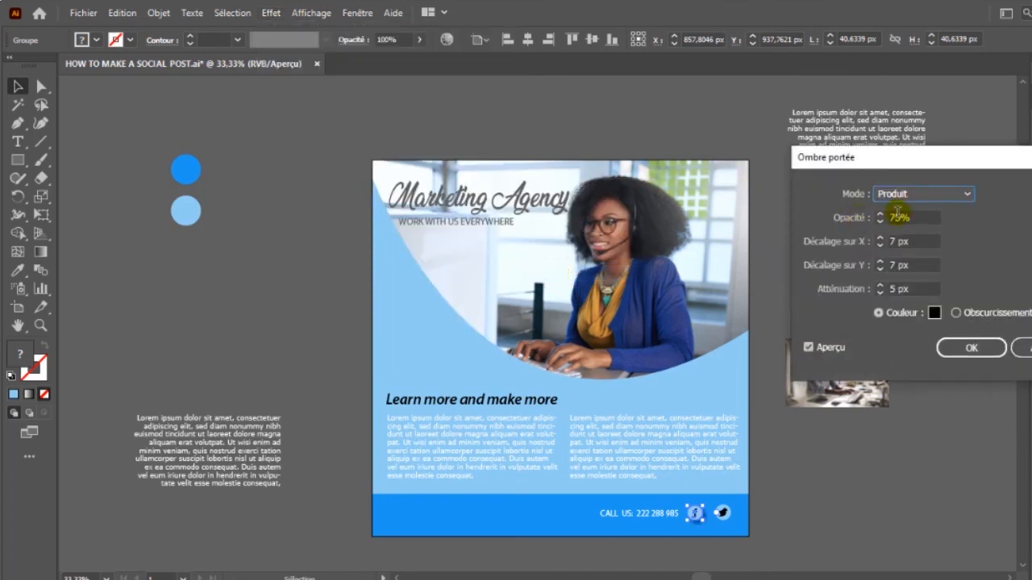
click(880, 222)
click(880, 222)
click(881, 223)
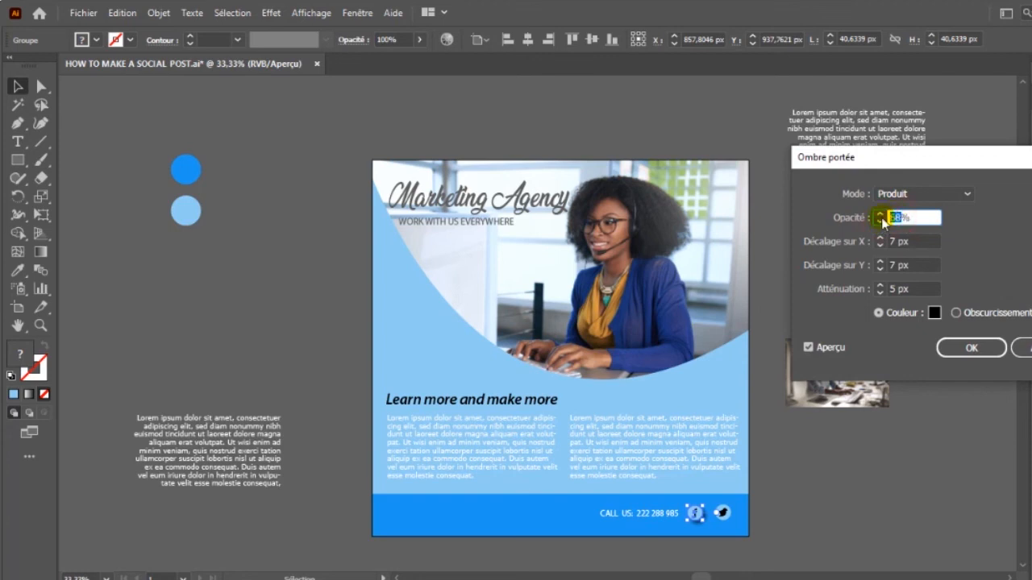
click(969, 347)
Apply the same drop shadow with 60% opacity to the Twitter icon
click(729, 514)
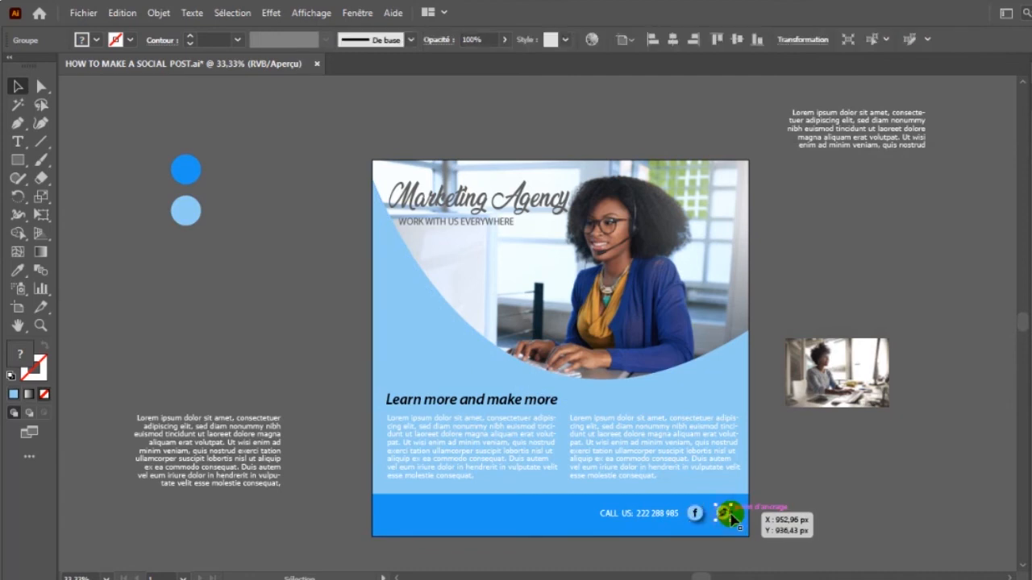
click(272, 13)
mouse_move(323, 100)
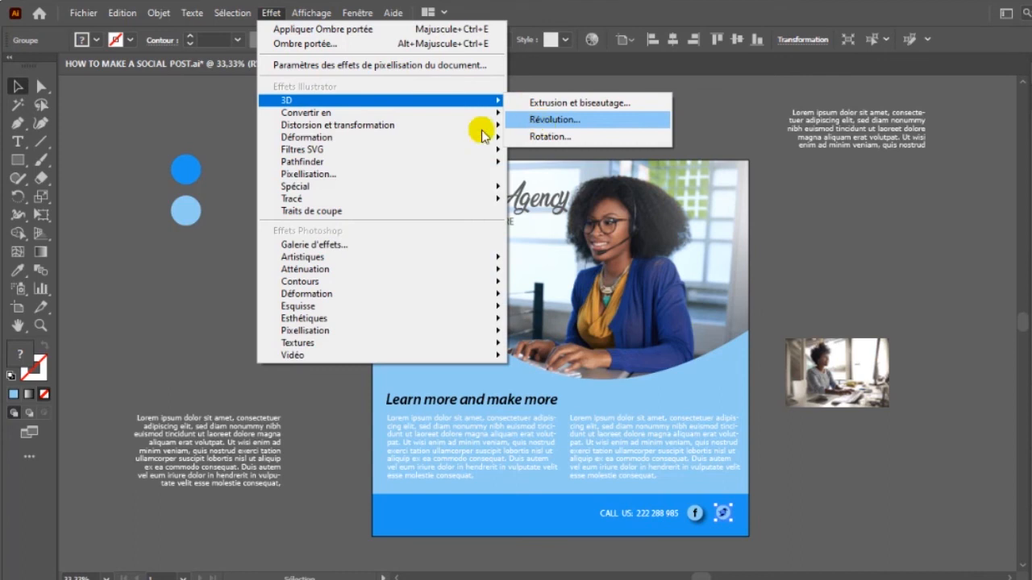
mouse_move(428, 191)
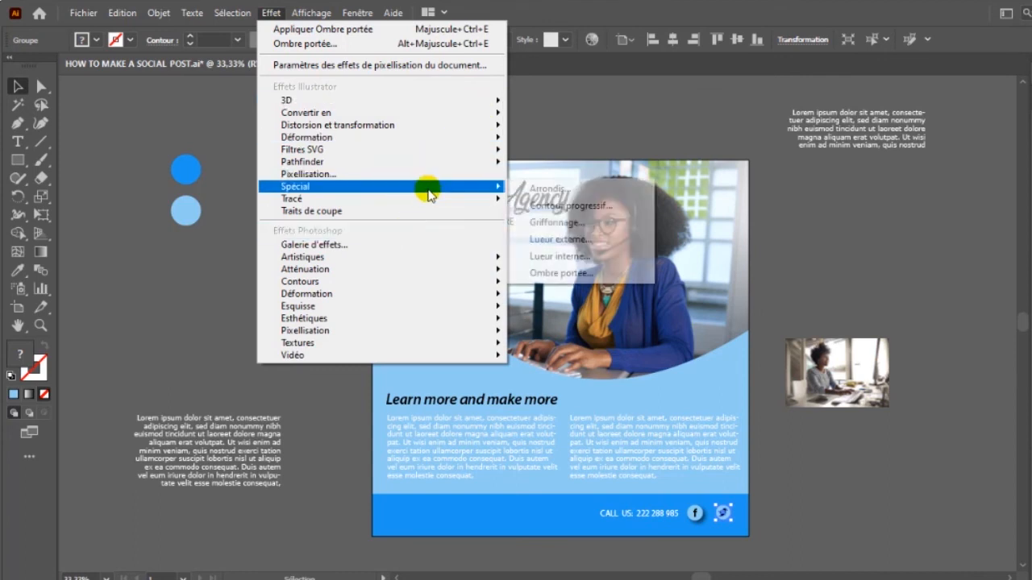
click(542, 273)
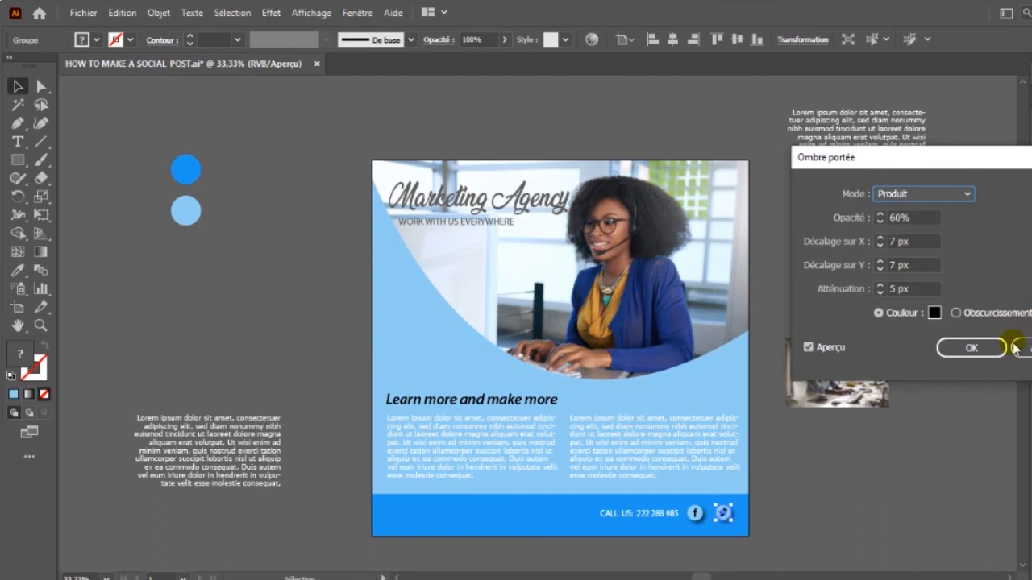
click(985, 348)
Recolor the light blue curved shape with the darker blue sampled from the footer band
click(713, 387)
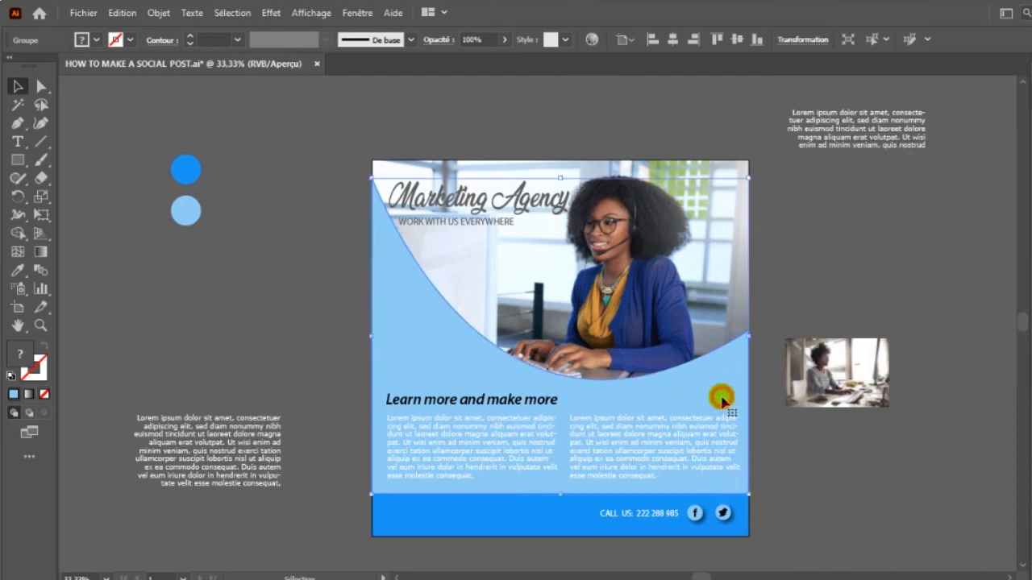
key(i)
click(566, 522)
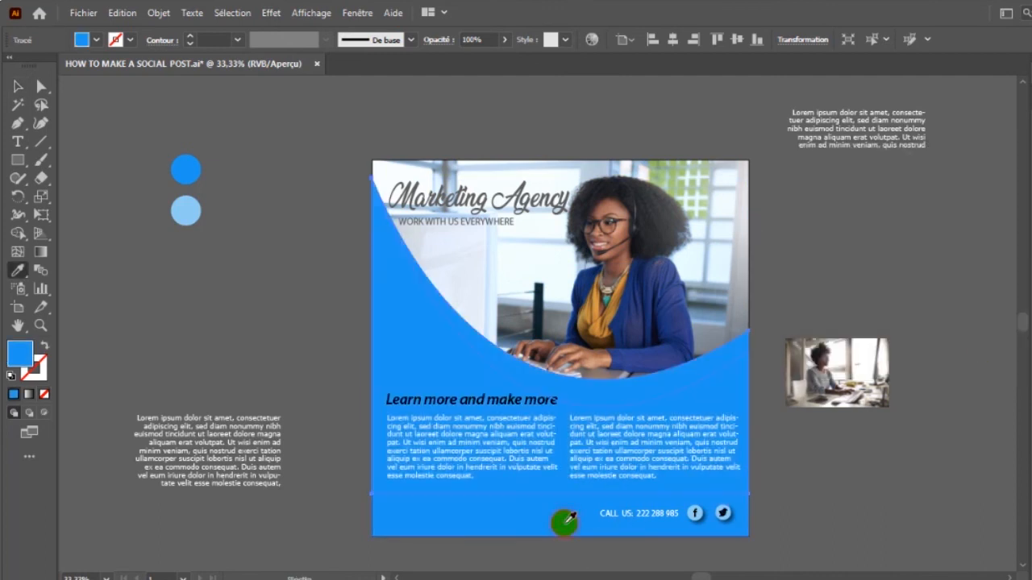
Recolor the footer band behind the contact details with the light blue sampled from the light blue circle beside the artboard
click(19, 88)
click(551, 520)
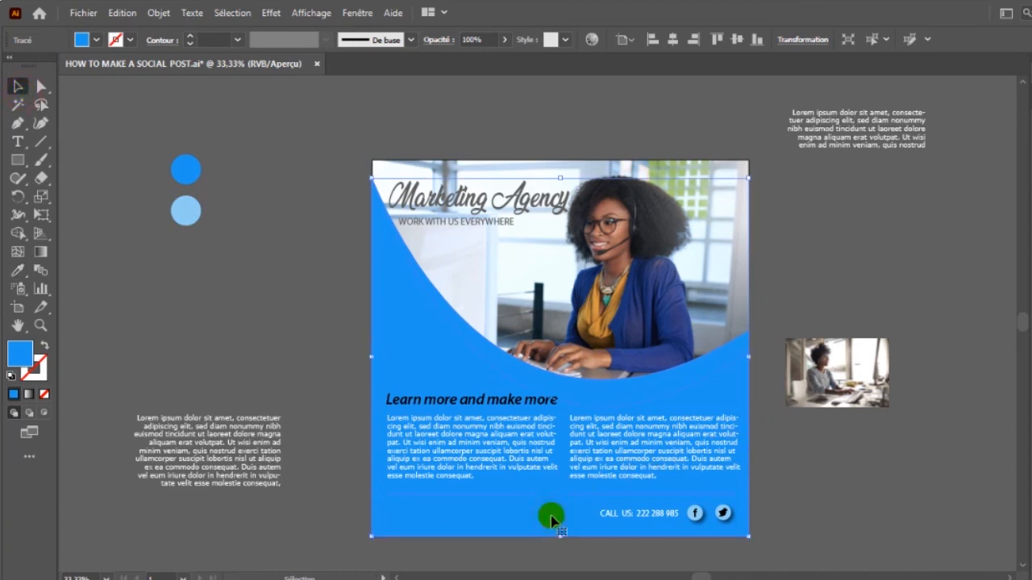
key(i)
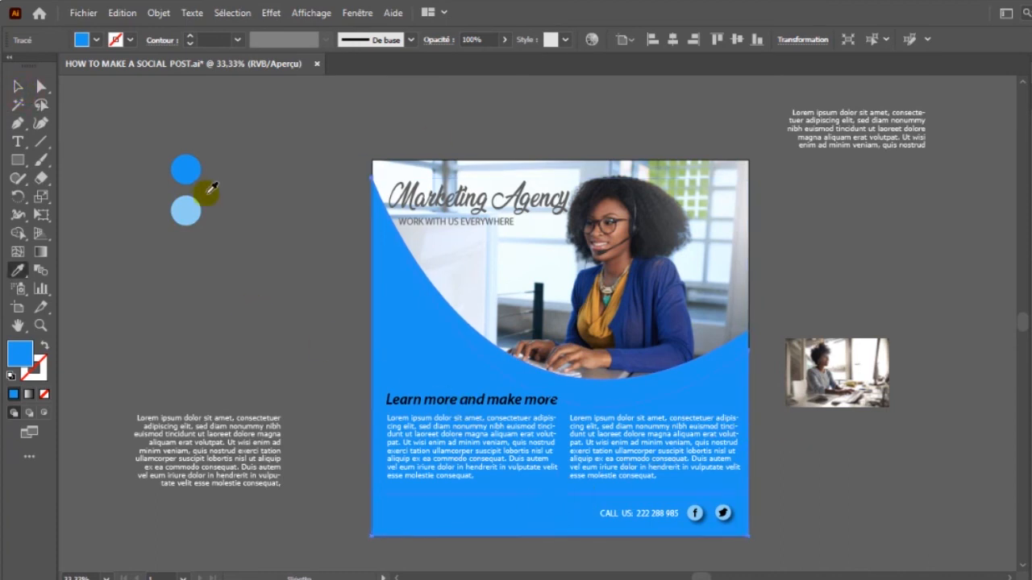
click(189, 209)
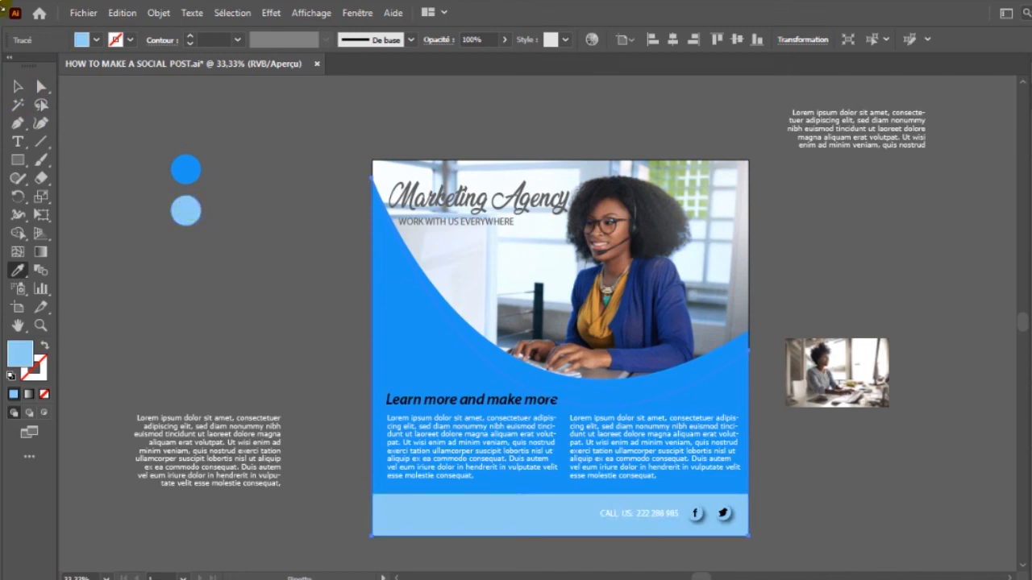
click(16, 87)
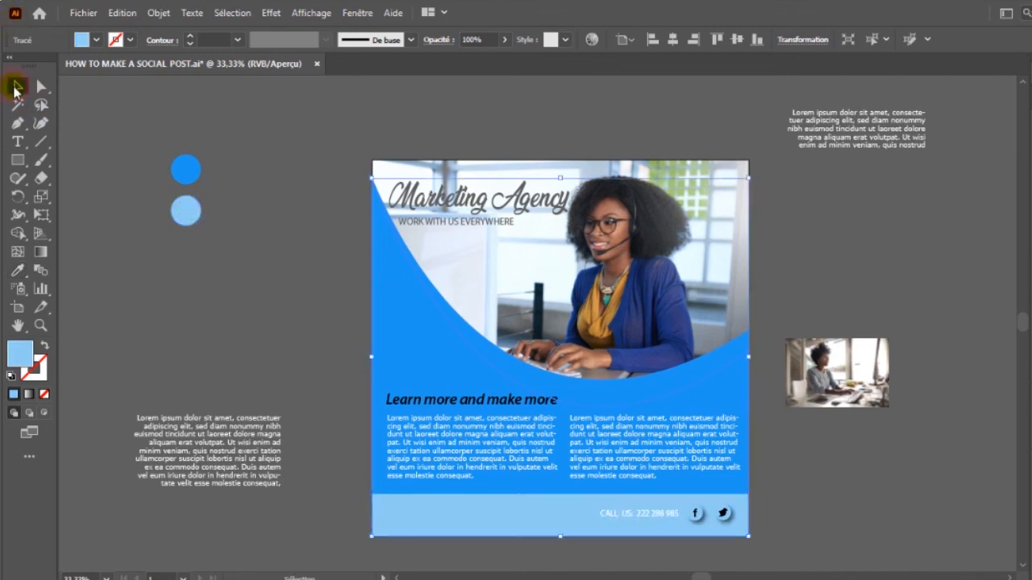
click(774, 419)
click(723, 515)
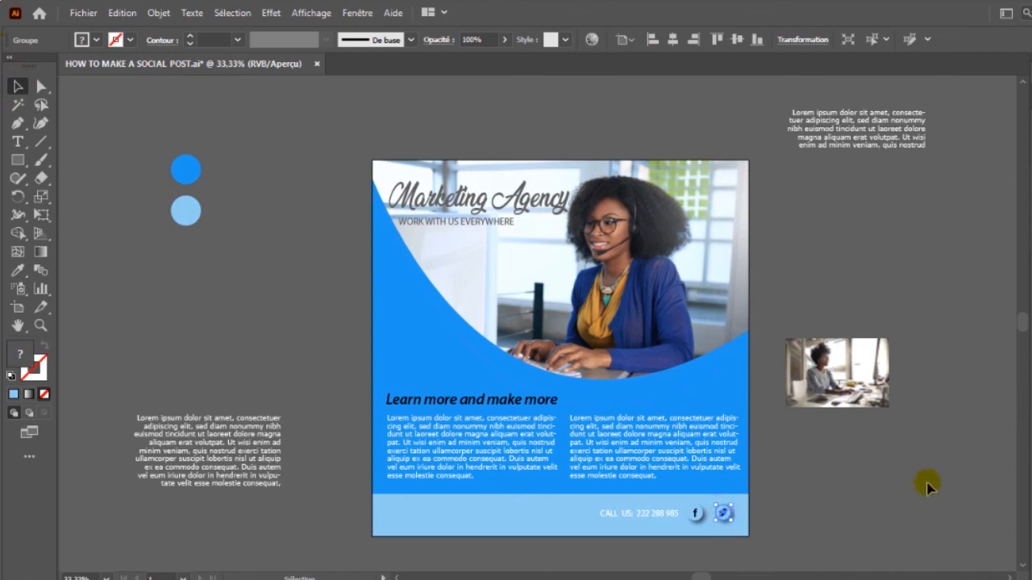
click(858, 483)
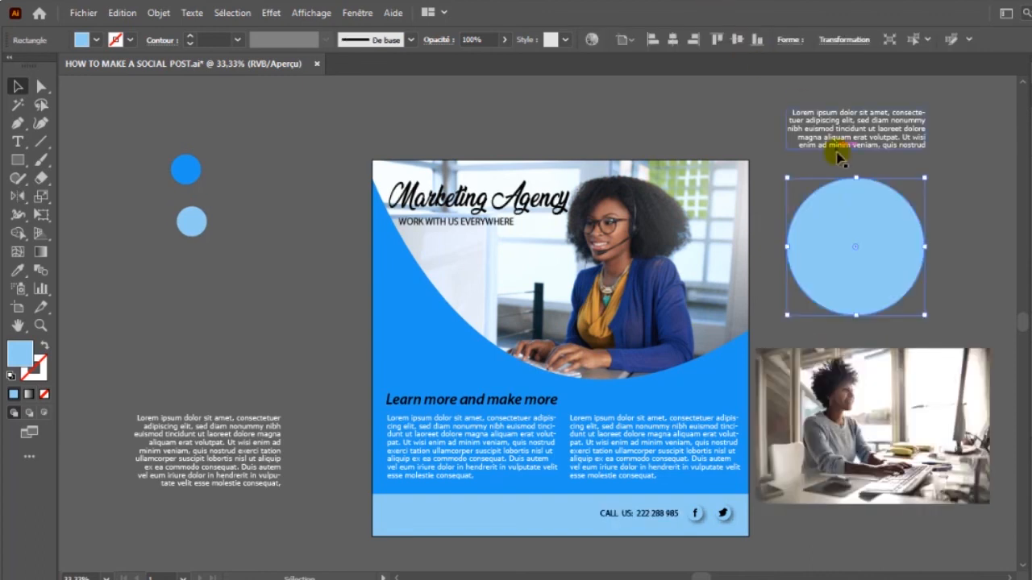
Place the light blue circle over the photo of the woman at the computer and clip the photo to it with a clipping mask
drag(841, 247, 830, 424)
drag(831, 307, 845, 448)
right_click(845, 448)
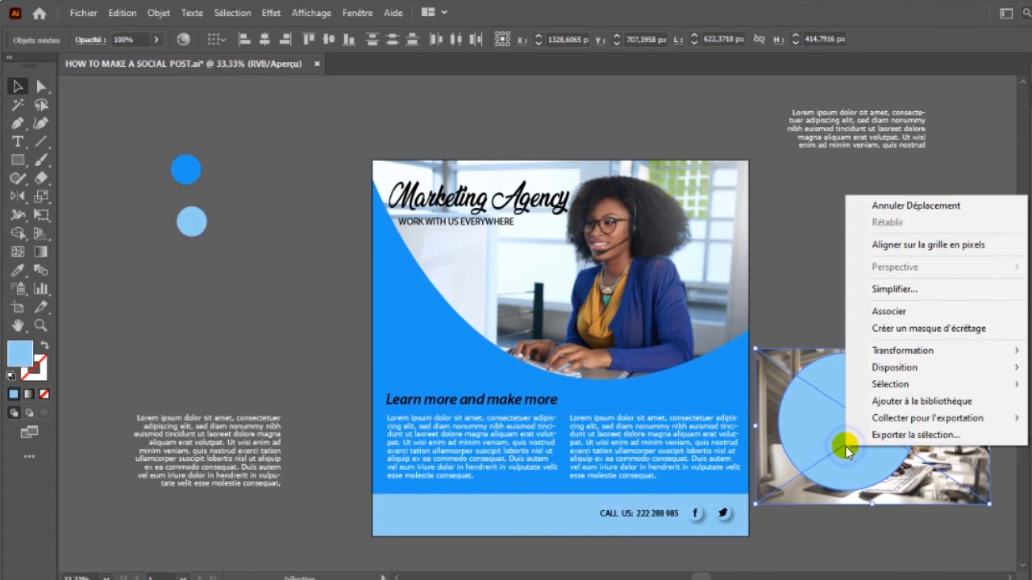
click(921, 329)
Move the circular photo onto the artboard, overlapping the main photo and the blue curve at the right edge
drag(903, 442, 716, 341)
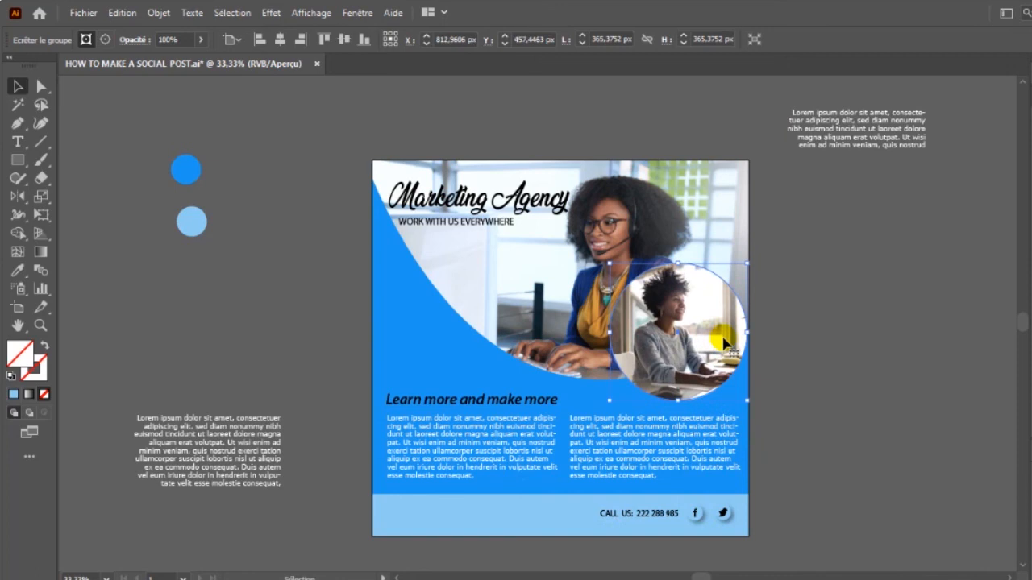
key(Right)
key(Right)
key(Right)
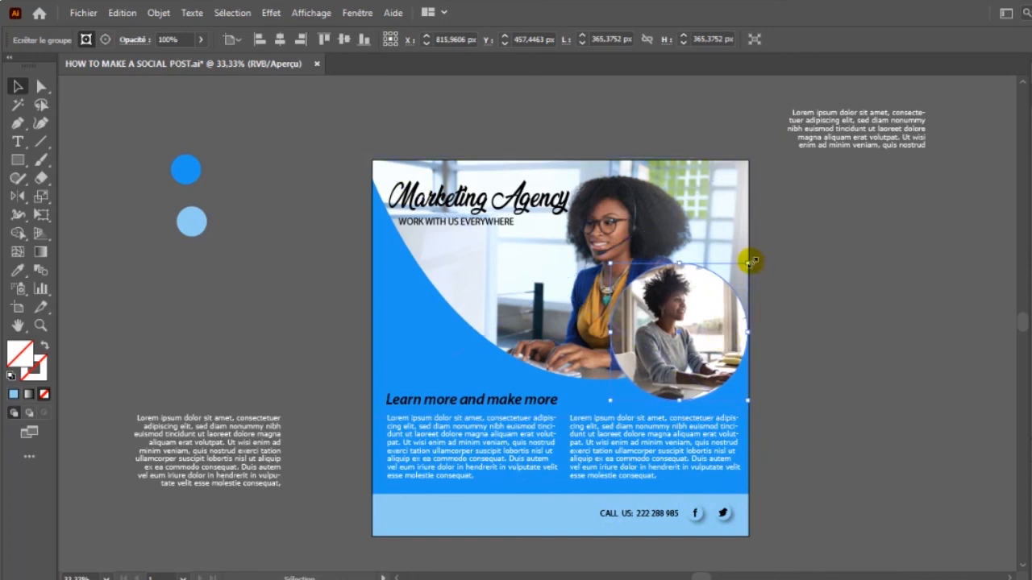
Scale the circular photo down proportionally to about 299 px wide and shift it 15 px right against the artboard's edge
drag(749, 261, 737, 275)
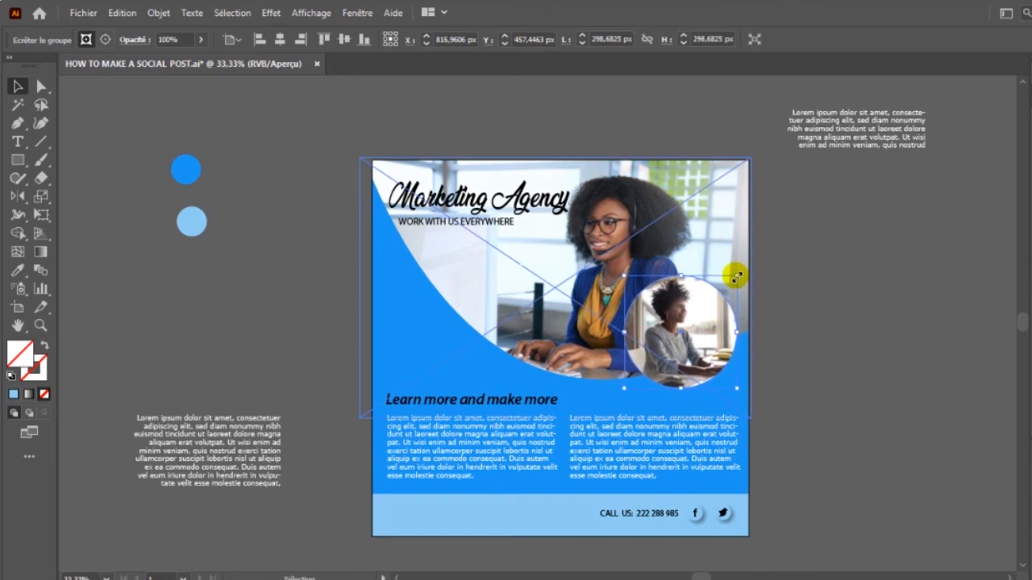
key(Right)
key(Right)
key(Right)
key(Right)
key(Right)
key(Right)
key(Right)
key(Right)
key(Right)
key(Right)
key(Right)
key(Right)
key(Right)
key(Right)
key(Right)
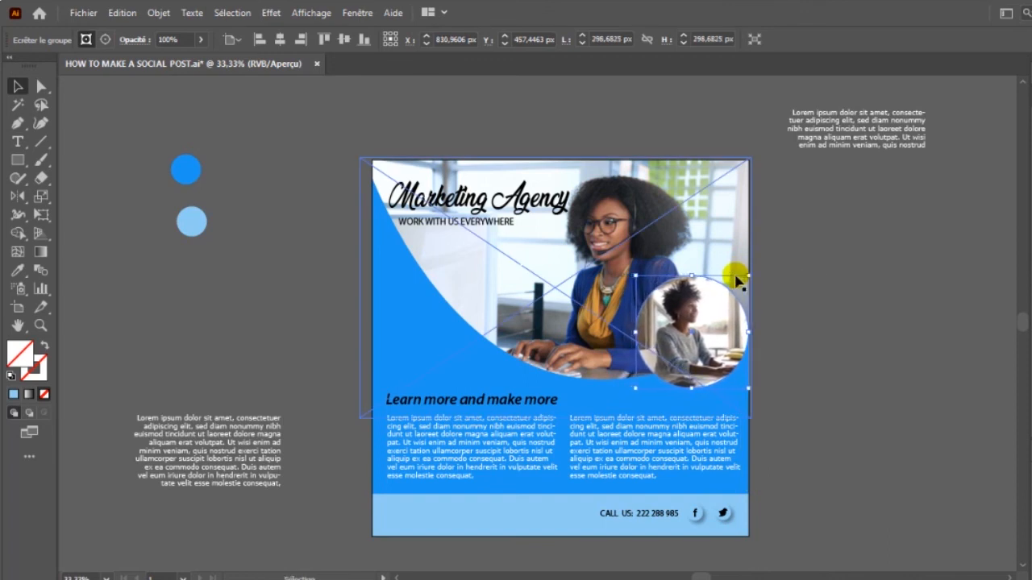
click(853, 409)
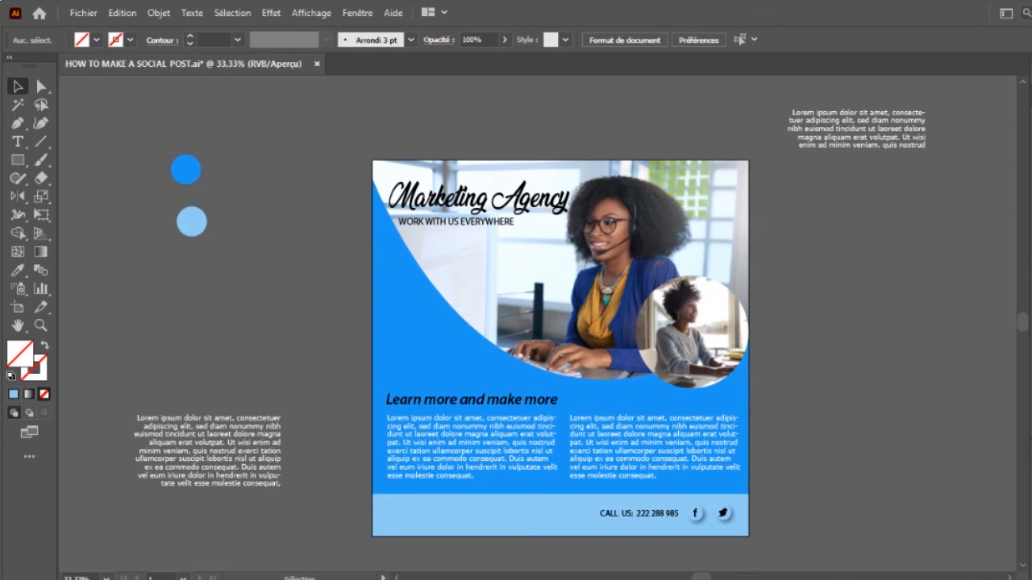
Delete the spare lorem ipsum text block beyond the artboard's upper right corner
click(840, 134)
key(Delete)
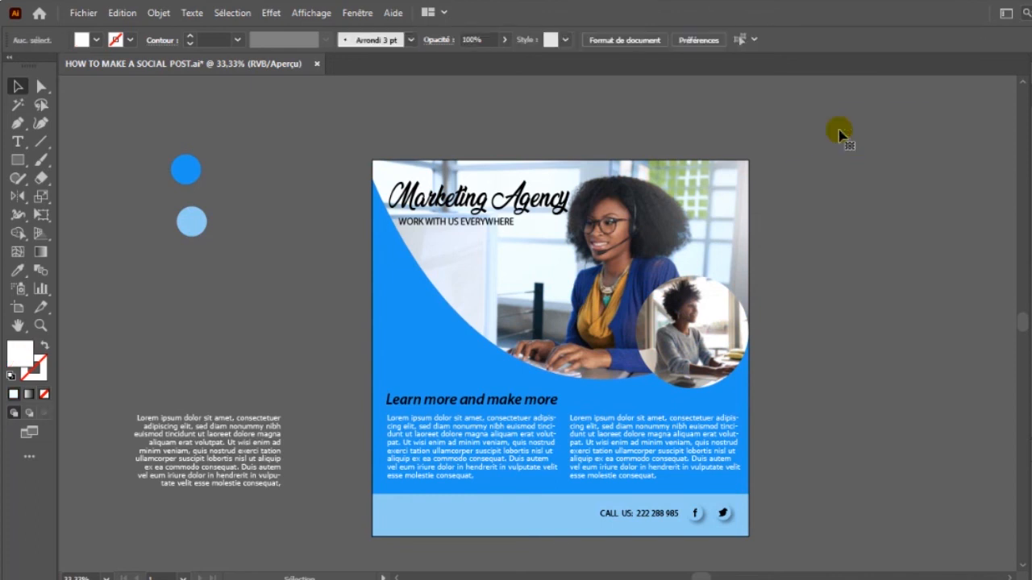